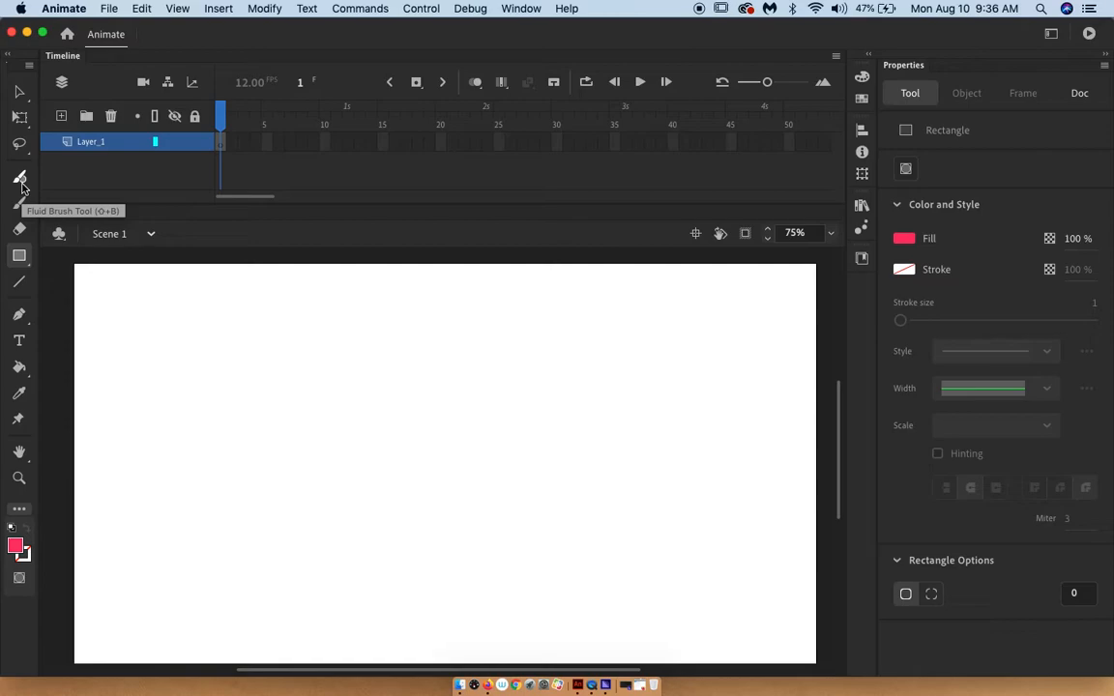
Draw a pink square with no stroke in the upper-left area of the stage using the Rectangle tool.
{"action": "left_click", "coordinate": [21, 259]}
{"action": "left_click", "coordinate": [82, 303]}
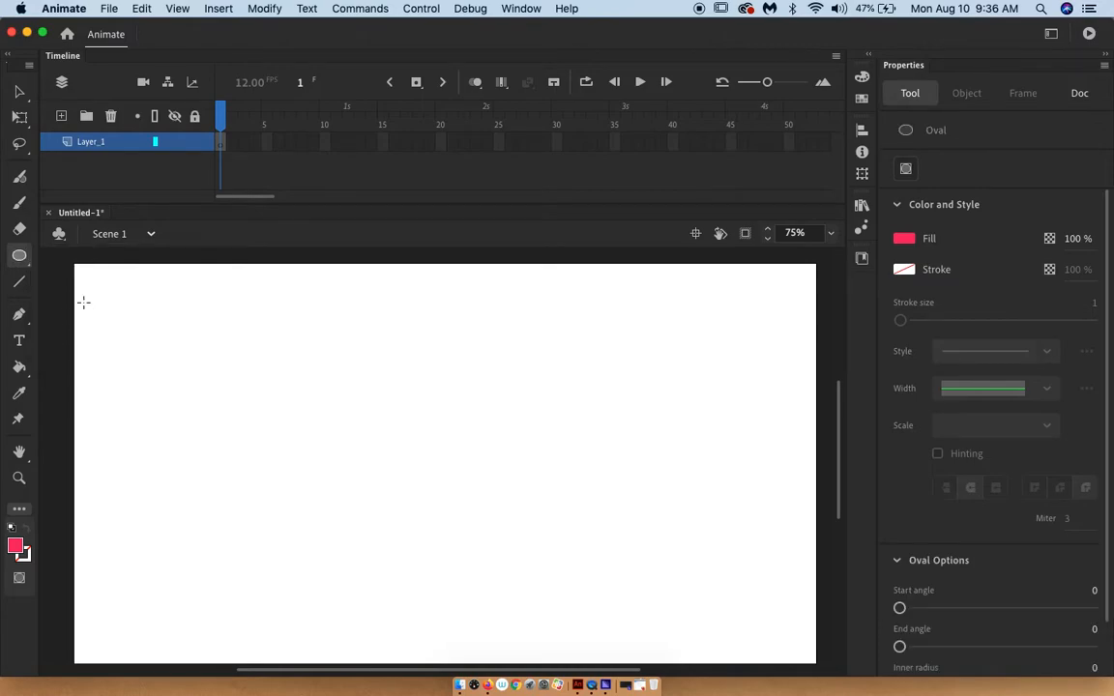
{"action": "left_click", "coordinate": [19, 256]}
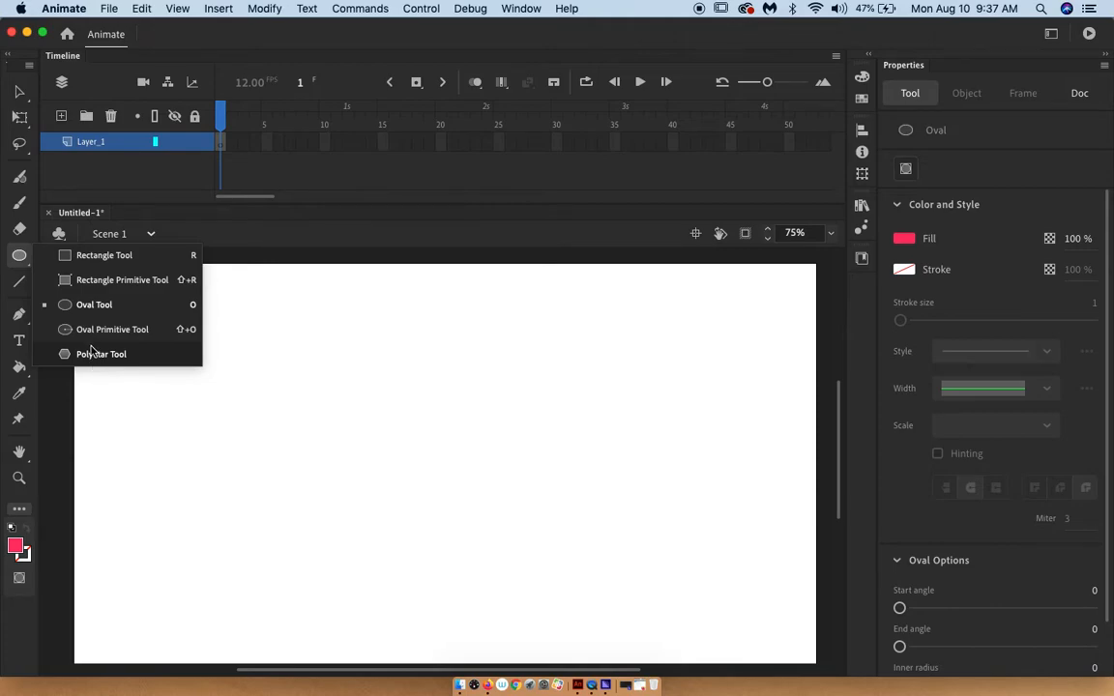
{"action": "left_click", "coordinate": [89, 256]}
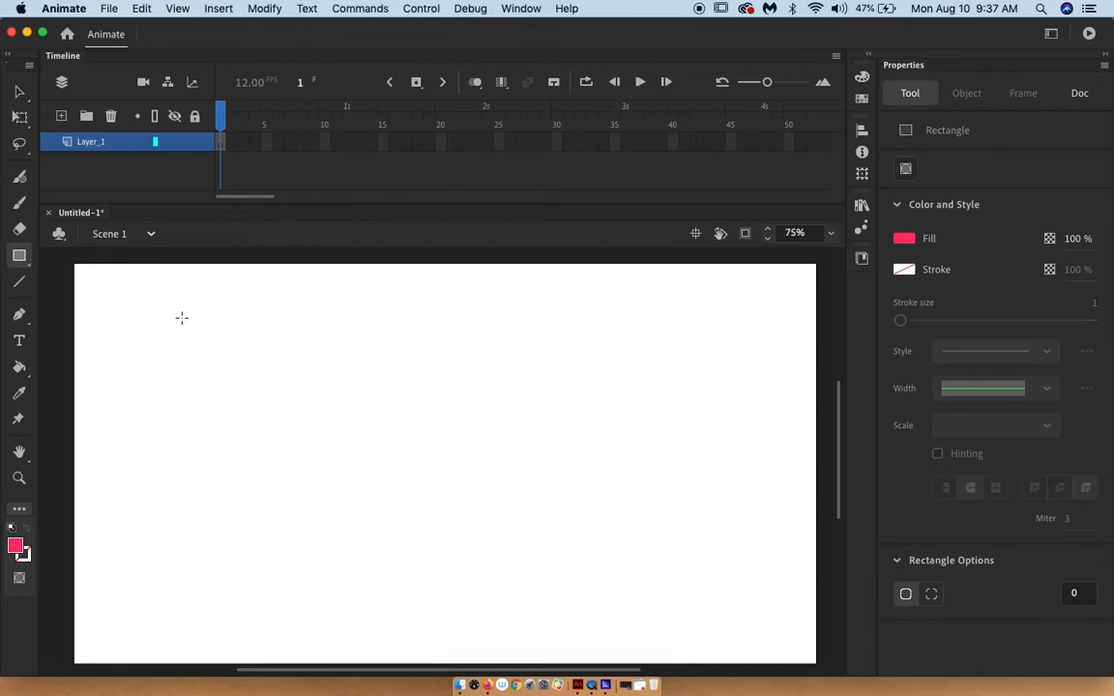
{"action": "mouse_move", "coordinate": [122, 309]}
{"action": "left_mouse_down"}
{"action": "mouse_move", "coordinate": [241, 426]}
{"action": "mouse_move", "coordinate": [306, 426]}
{"action": "mouse_move", "coordinate": [276, 490]}
{"action": "mouse_move", "coordinate": [290, 456]}
{"action": "mouse_move", "coordinate": [268, 436]}
{"action": "mouse_move", "coordinate": [273, 458]}
{"action": "left_mouse_up"}
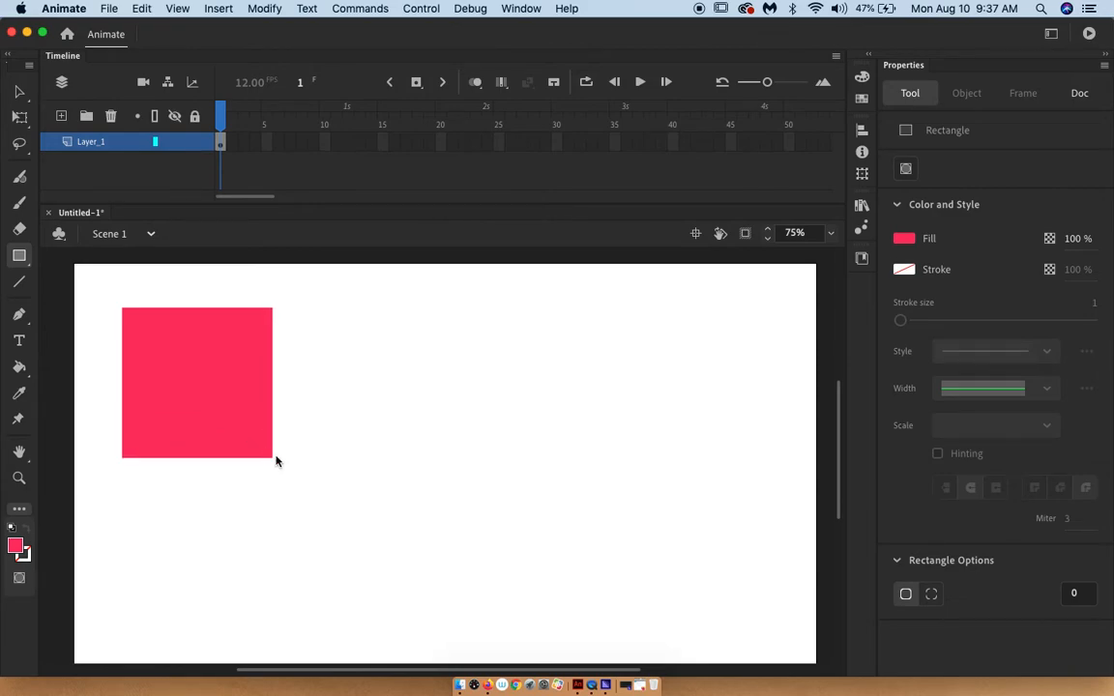
Change the fill to teal and draw a strokeless rectangle beside the pink square.
{"action": "left_click", "coordinate": [905, 241]}
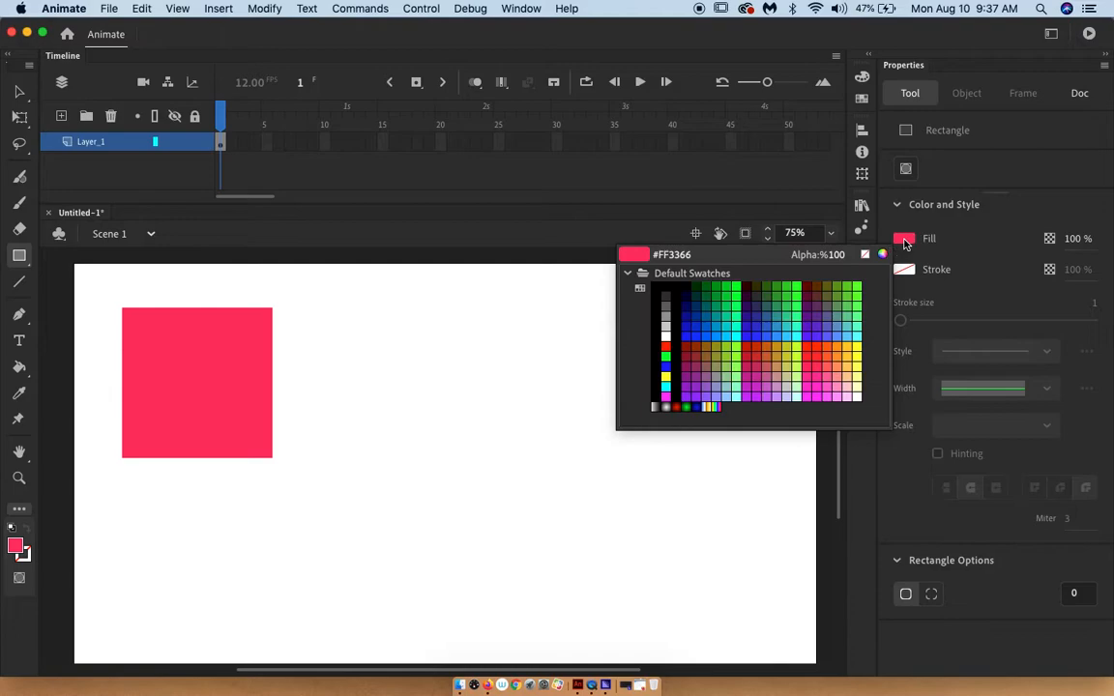
{"action": "left_click", "coordinate": [728, 317]}
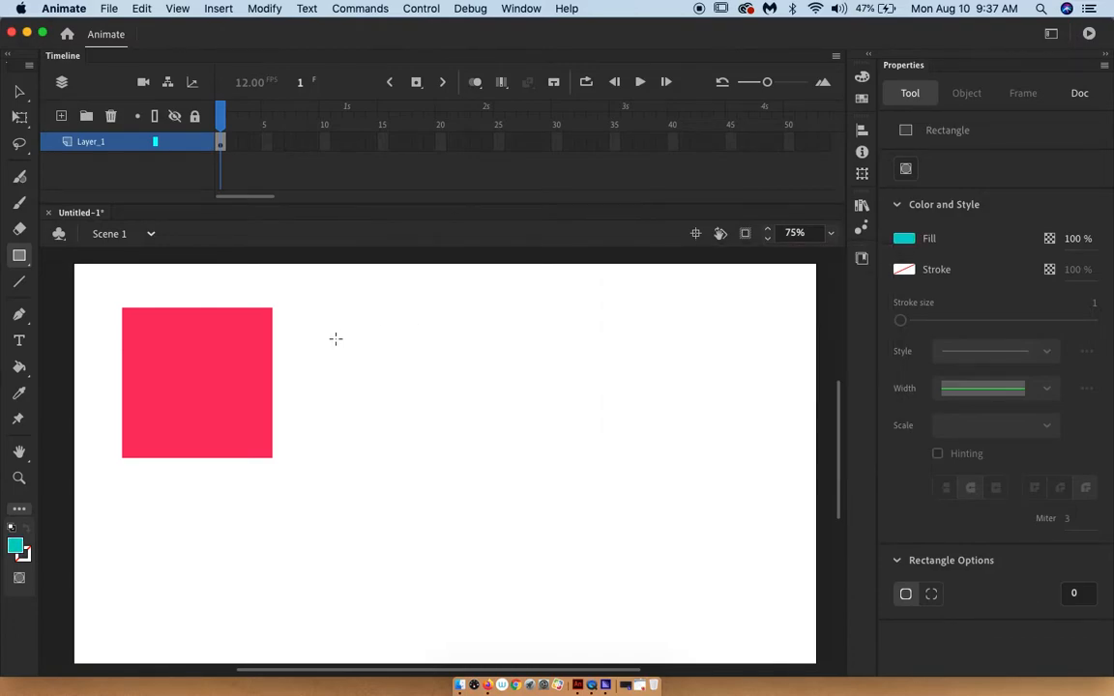
{"action": "left_click_drag", "start_coordinate": [337, 341], "coordinate": [468, 430]}
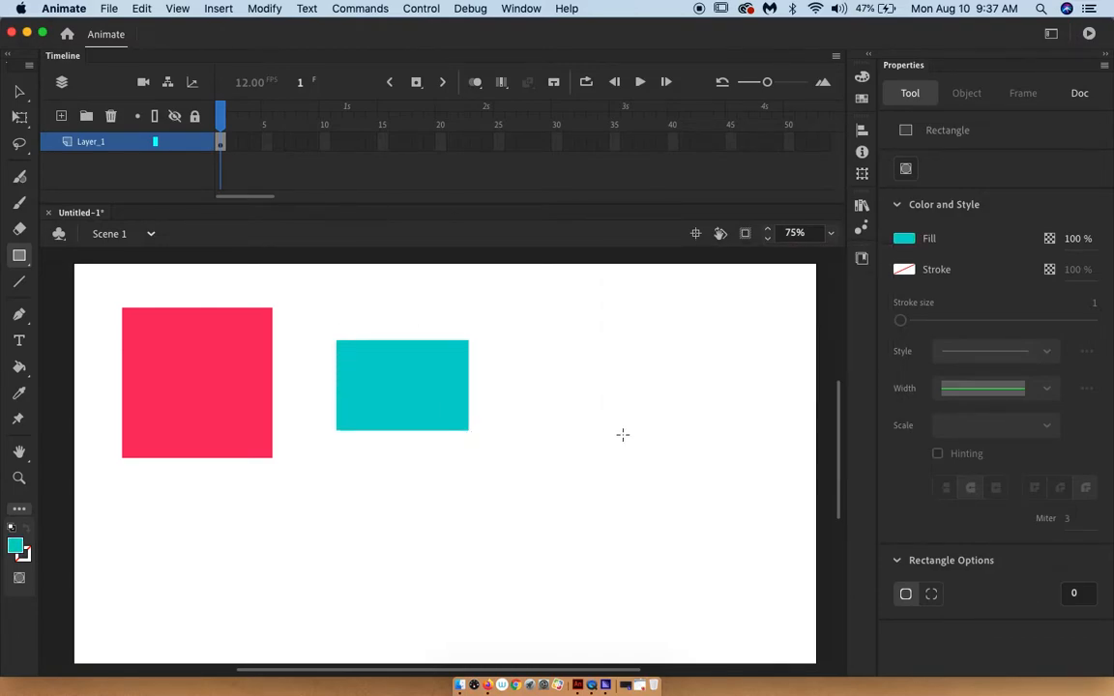
Set the stroke colour to bright green and draw a small teal square beside the teal rectangle.
{"action": "left_click", "coordinate": [905, 271]}
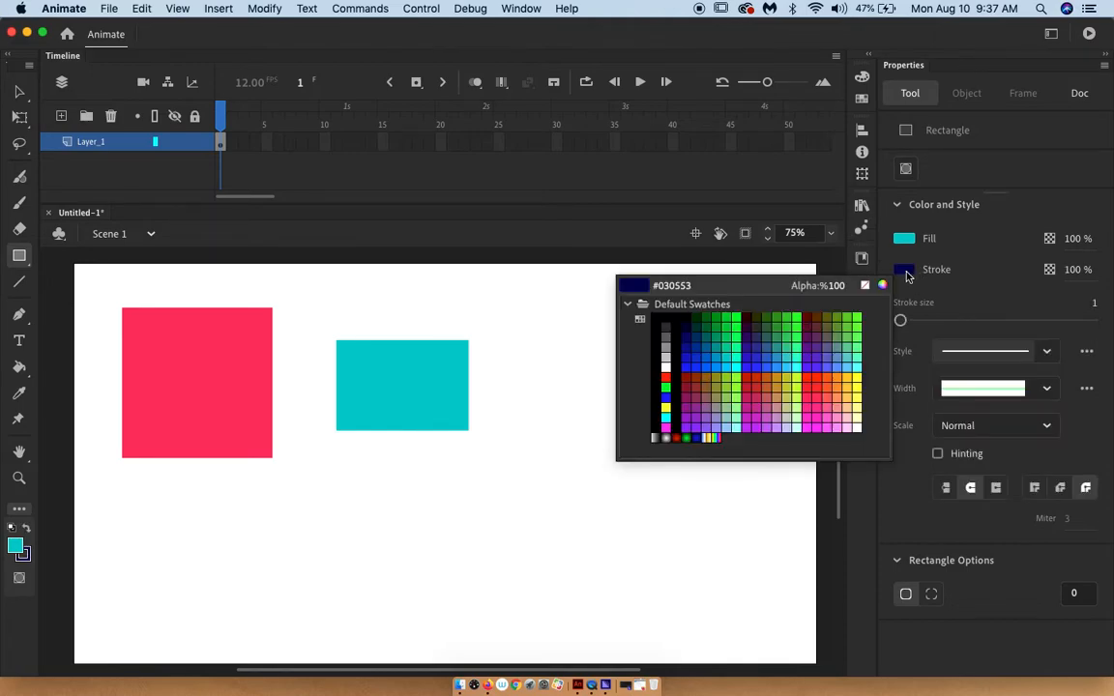
{"action": "left_click", "coordinate": [744, 311]}
{"action": "left_click_drag", "start_coordinate": [509, 330], "coordinate": [571, 392]}
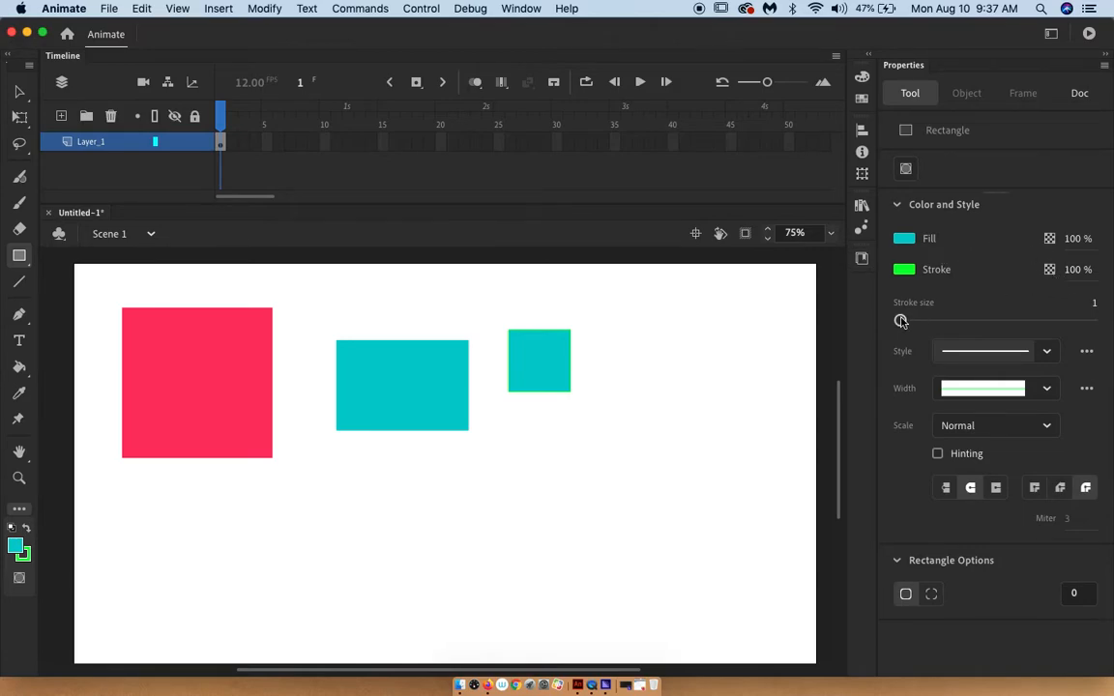
Draw three green-stroked rectangles with decreasing stroke sizes, starting at 131 and ending at 16, on the stage's right half.
{"action": "left_click_drag", "start_coordinate": [900, 322], "coordinate": [1024, 320]}
{"action": "mouse_move", "coordinate": [661, 316]}
{"action": "left_mouse_down"}
{"action": "mouse_move", "coordinate": [751, 383]}
{"action": "mouse_move", "coordinate": [722, 375]}
{"action": "mouse_move", "coordinate": [701, 344]}
{"action": "left_mouse_up"}
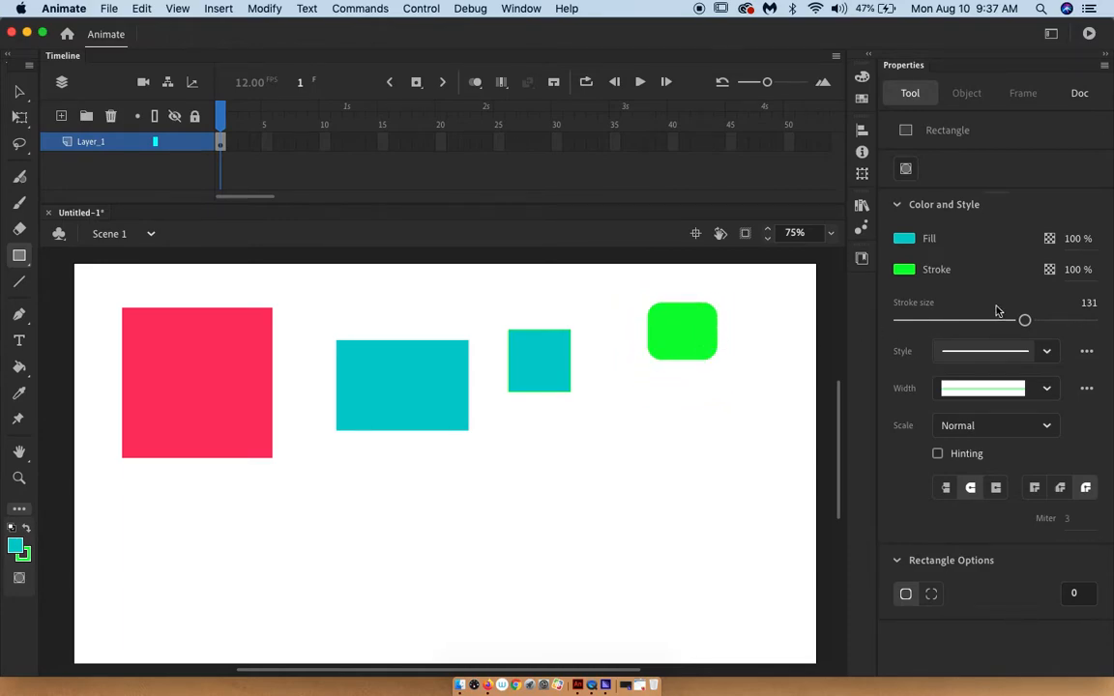
{"action": "left_click_drag", "start_coordinate": [1026, 321], "coordinate": [958, 320]}
{"action": "left_click_drag", "start_coordinate": [724, 392], "coordinate": [750, 433]}
{"action": "left_click_drag", "start_coordinate": [958, 320], "coordinate": [915, 320]}
{"action": "mouse_move", "coordinate": [564, 448]}
{"action": "left_mouse_down"}
{"action": "mouse_move", "coordinate": [639, 498]}
{"action": "mouse_move", "coordinate": [655, 529]}
{"action": "left_mouse_up"}
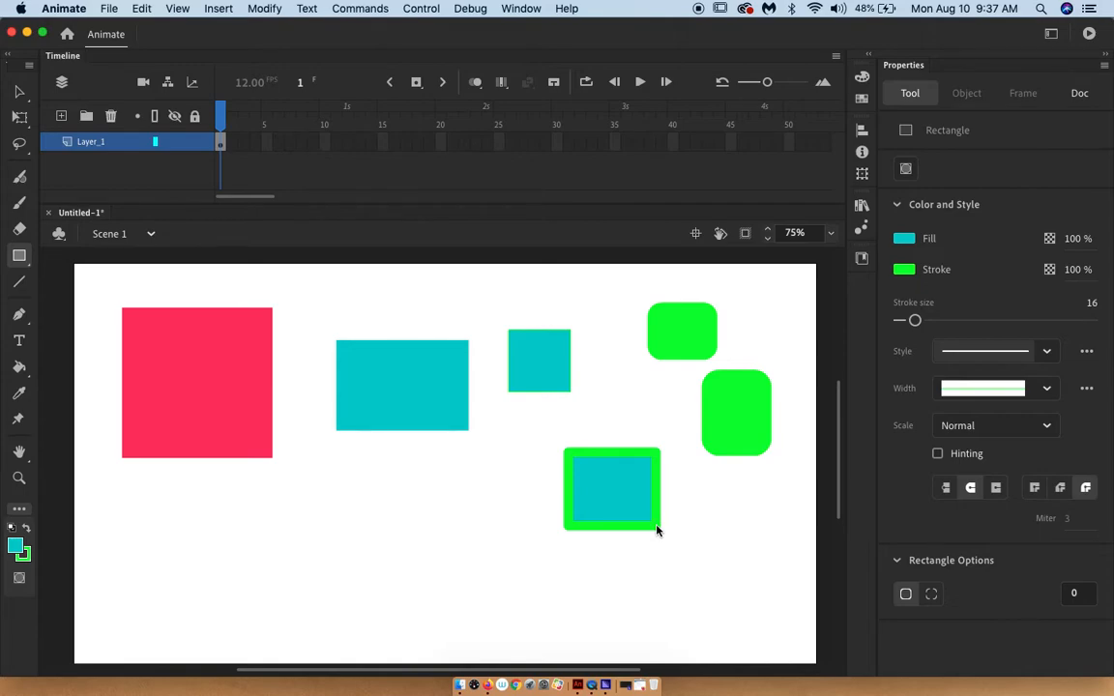
Switch the stroke style to dashed and draw two rectangles below the existing ones, with stroke sizes 16 and 2.
{"action": "left_click", "coordinate": [1048, 353]}
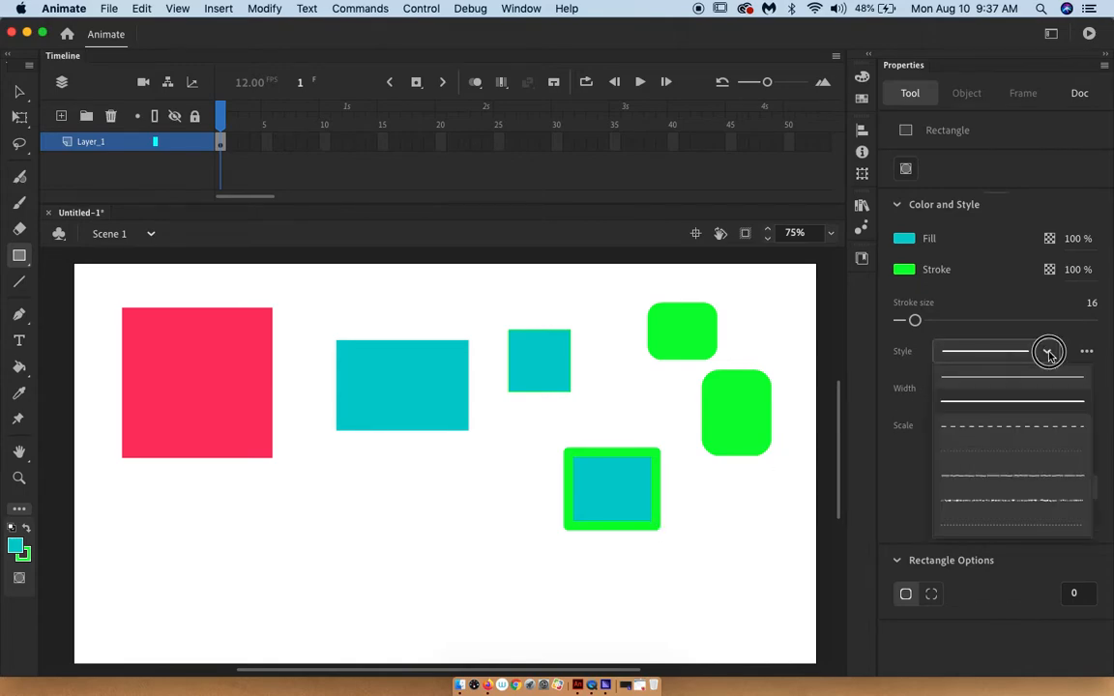
{"action": "left_click", "coordinate": [1017, 426]}
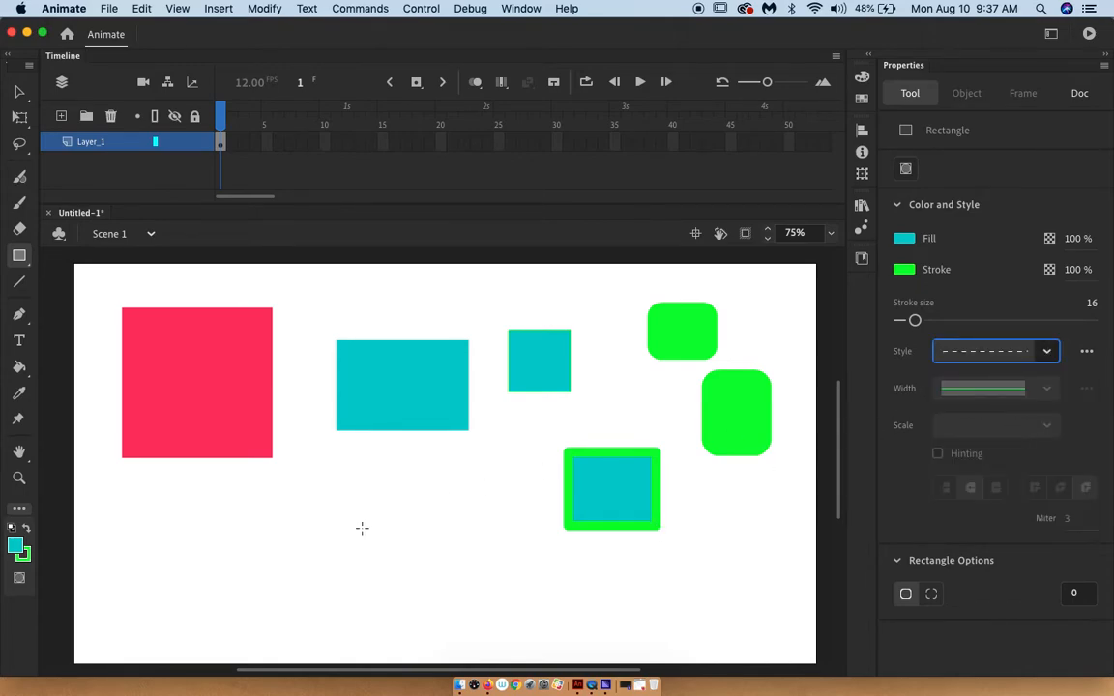
{"action": "left_click_drag", "start_coordinate": [362, 529], "coordinate": [443, 577]}
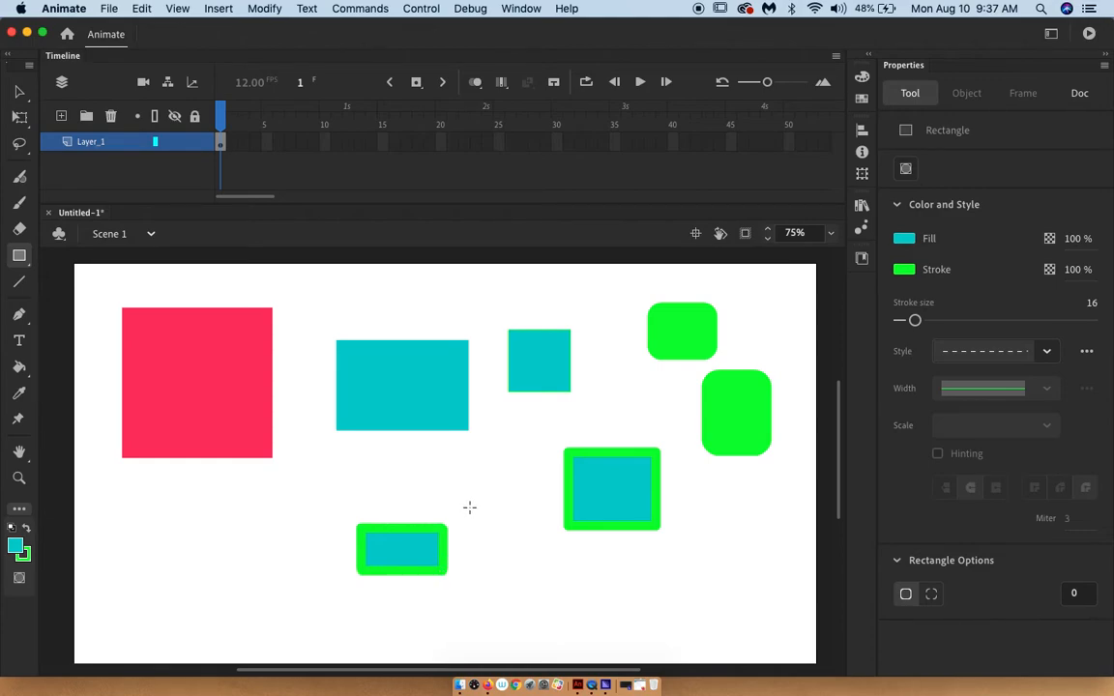
{"action": "left_click_drag", "start_coordinate": [901, 321], "coordinate": [901, 320]}
{"action": "left_click_drag", "start_coordinate": [215, 502], "coordinate": [259, 558]}
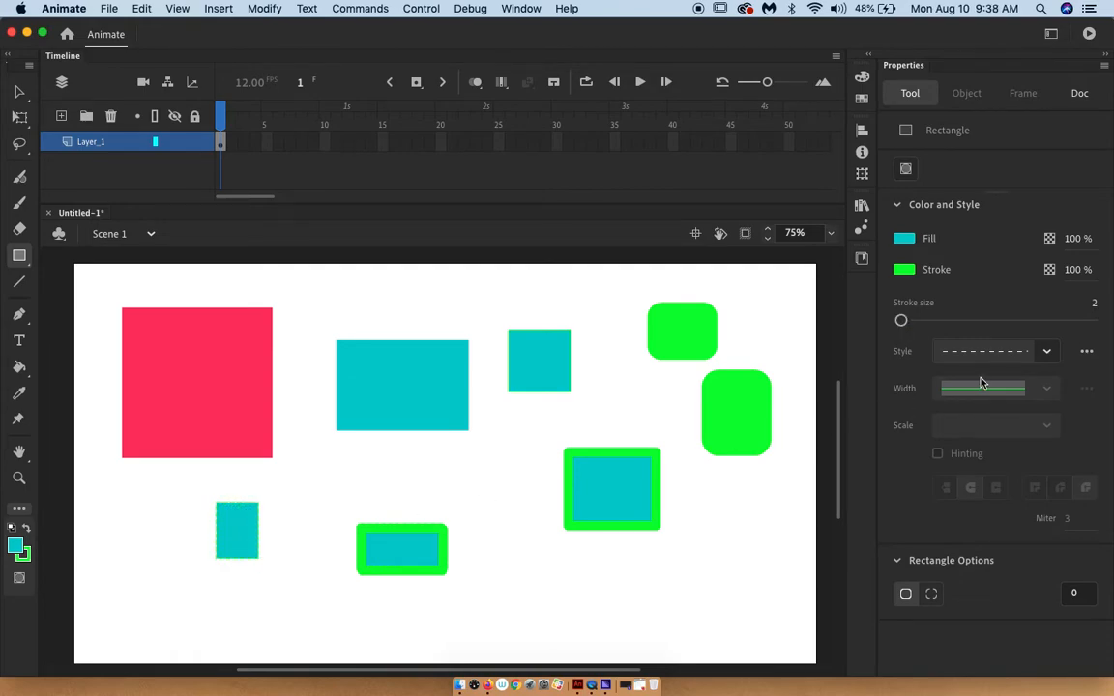
Choose the speckled, stippled stroke style and draw two rectangles in the lower-right area, with stroke sizes 2 and 9.
{"action": "left_click", "coordinate": [1047, 355]}
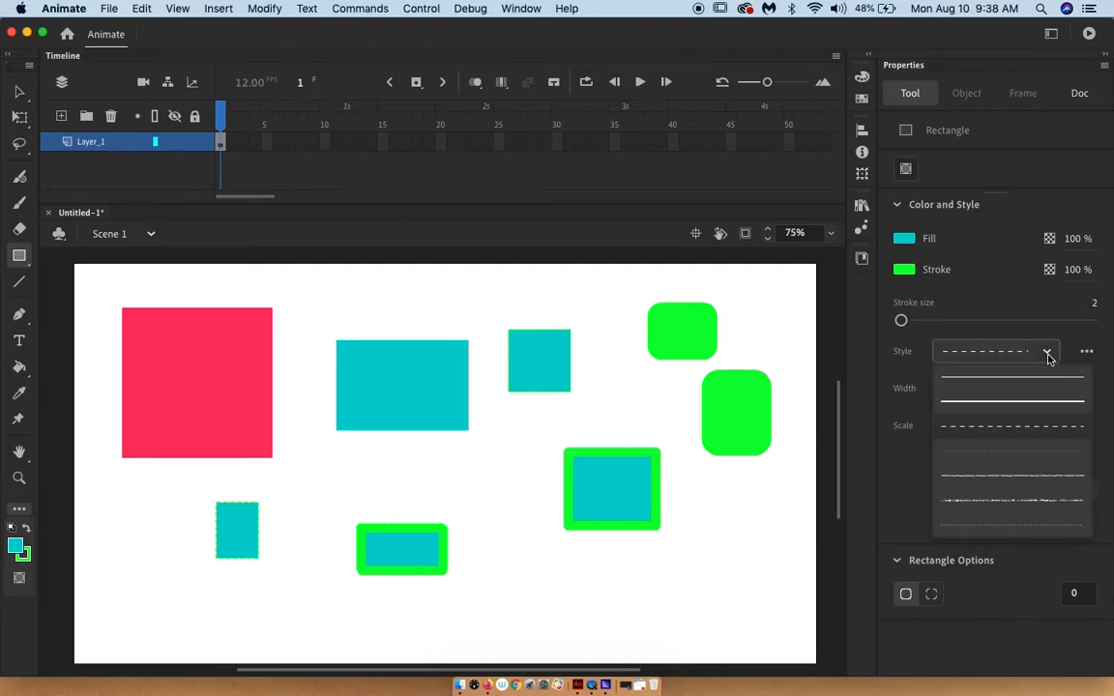
{"action": "left_click", "coordinate": [1016, 500]}
{"action": "left_click_drag", "start_coordinate": [557, 605], "coordinate": [636, 642]}
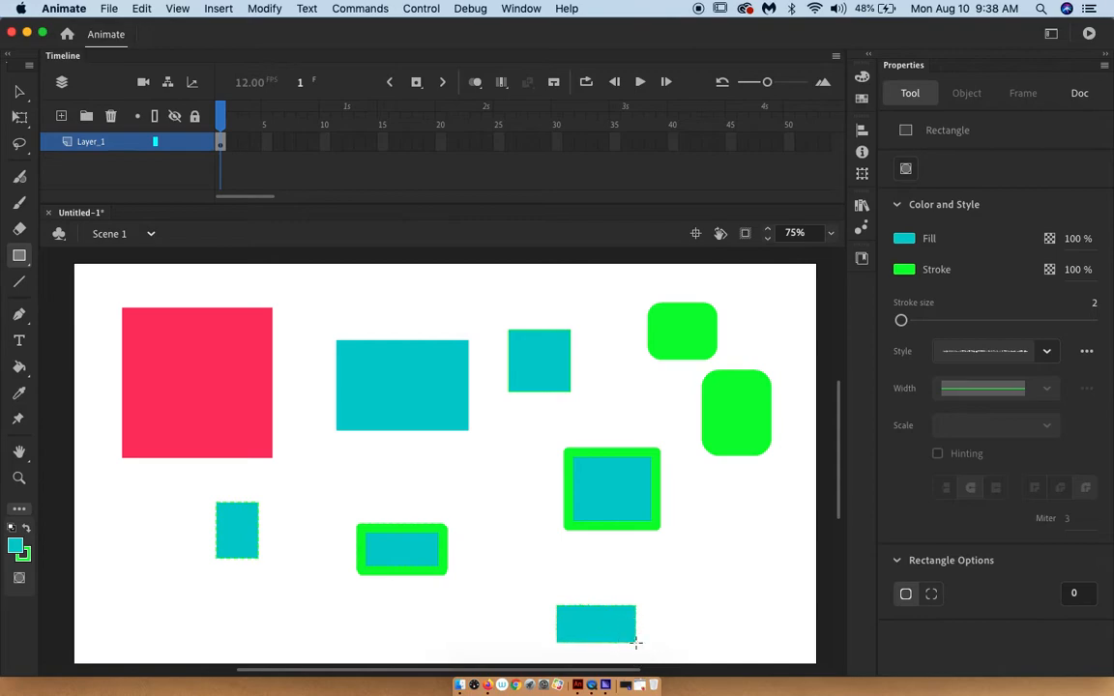
{"action": "left_click_drag", "start_coordinate": [902, 322], "coordinate": [907, 320]}
{"action": "left_click_drag", "start_coordinate": [683, 466], "coordinate": [790, 551]}
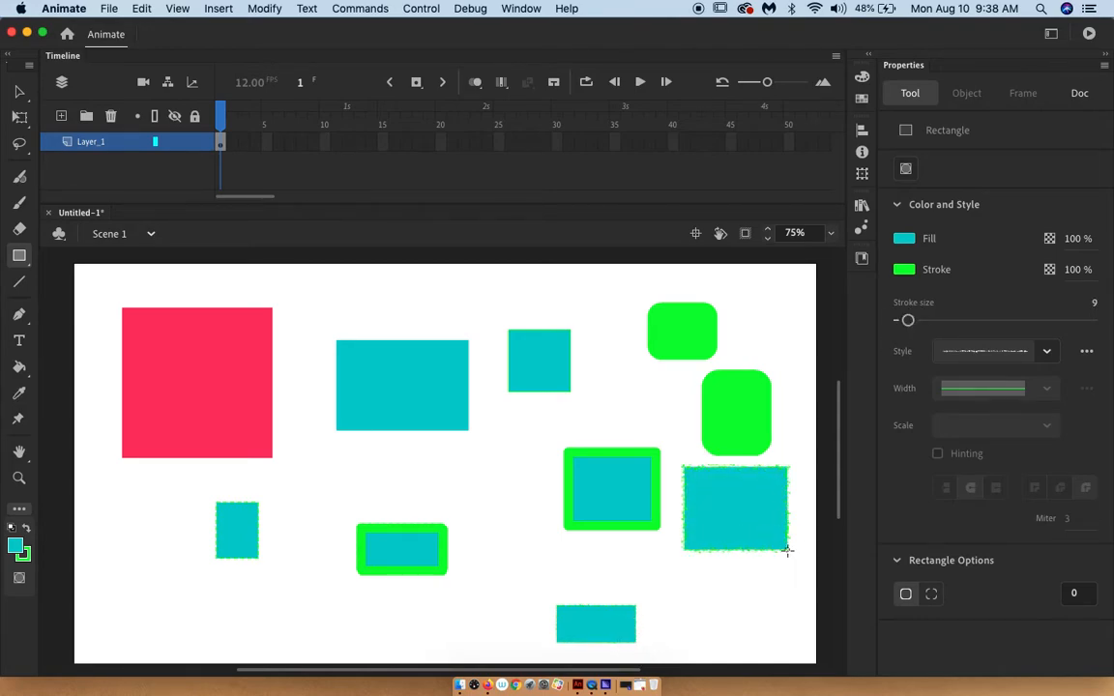
Draw two small stippled-stroke rectangles near the stage's centre and a large one covering the plain teal rectangle.
{"action": "left_click_drag", "start_coordinate": [419, 454], "coordinate": [477, 512]}
{"action": "left_click_drag", "start_coordinate": [492, 420], "coordinate": [527, 454]}
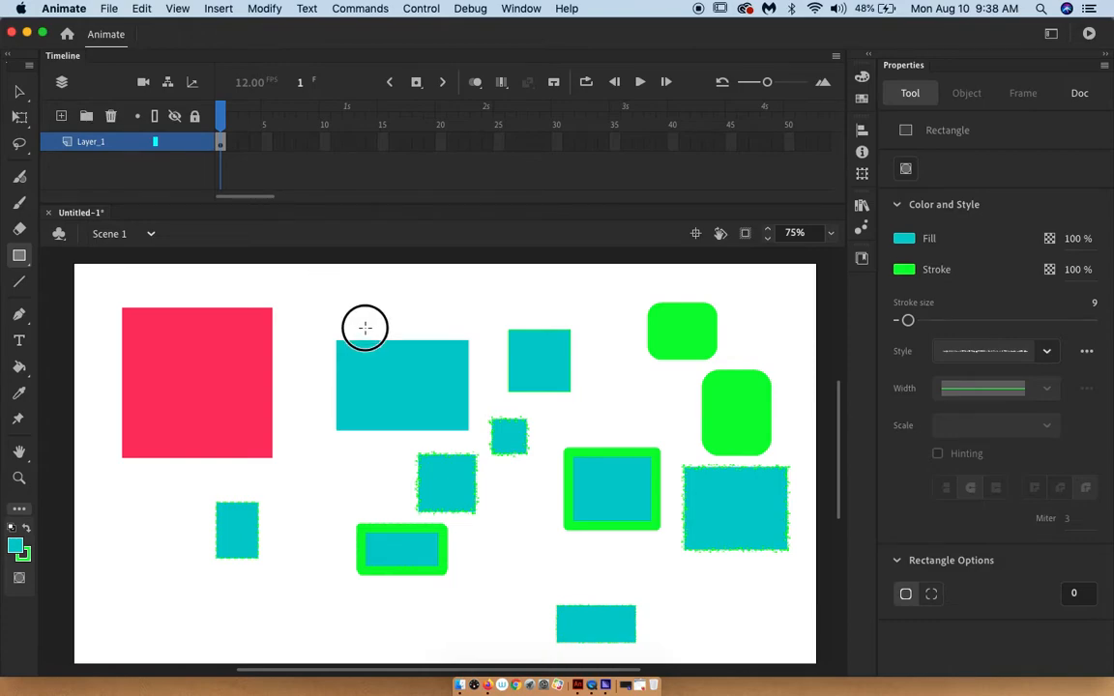
{"action": "left_click_drag", "start_coordinate": [323, 290], "coordinate": [553, 490]}
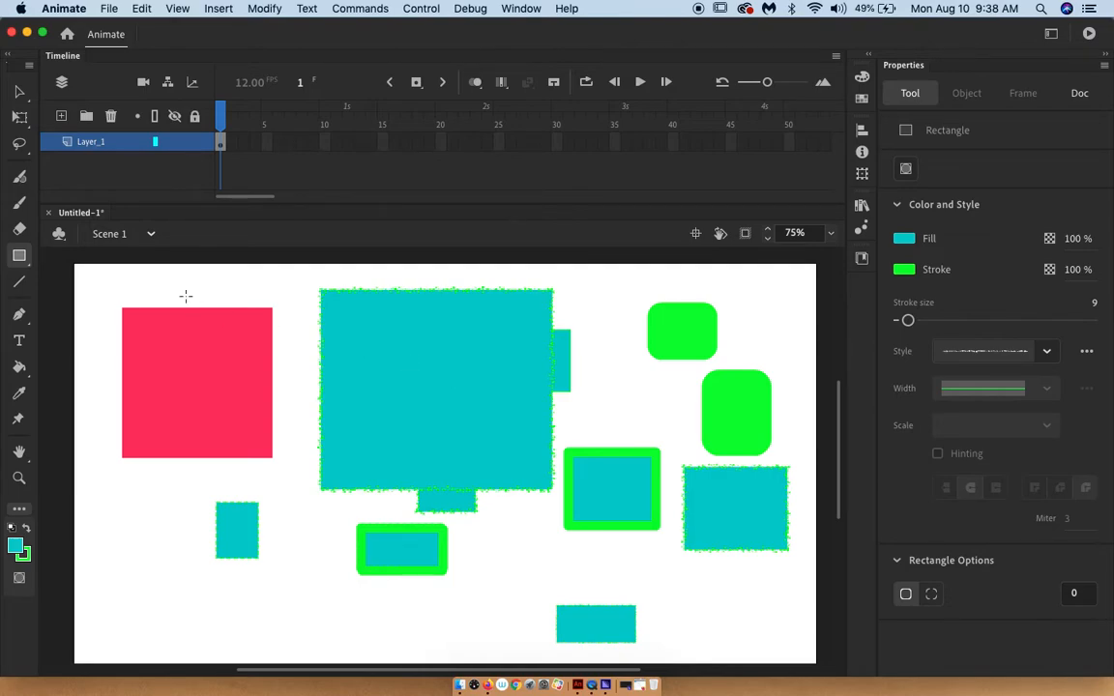
Switch to the Oval tool and set its stroke style to solid.
{"action": "left_click", "coordinate": [19, 255]}
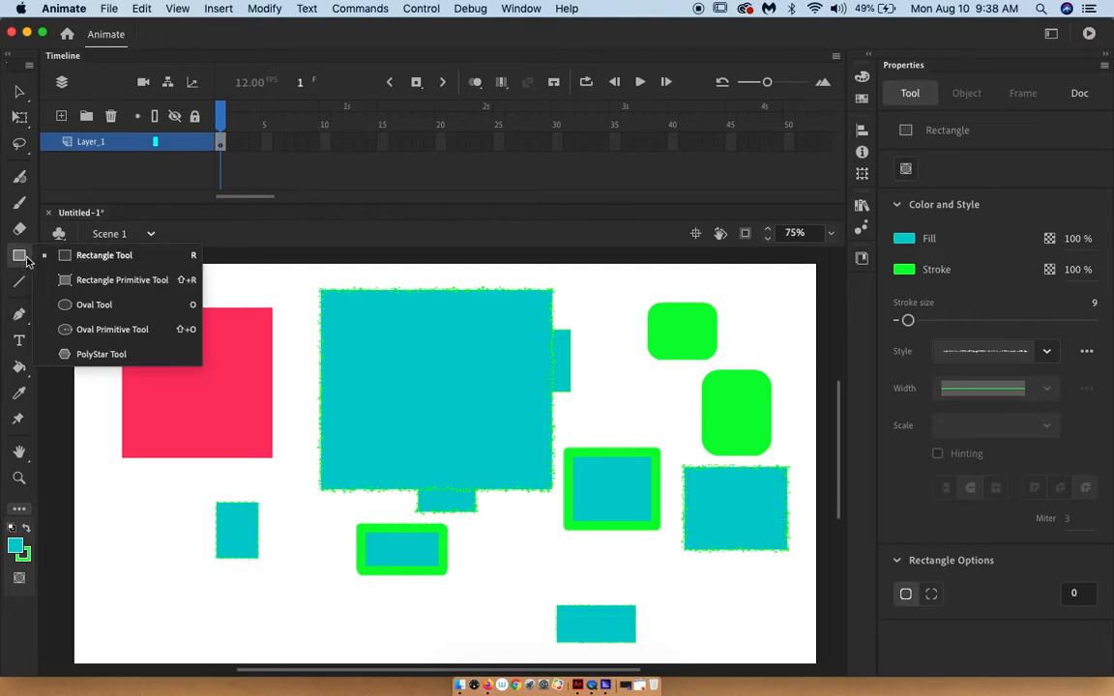
{"action": "left_click", "coordinate": [65, 301]}
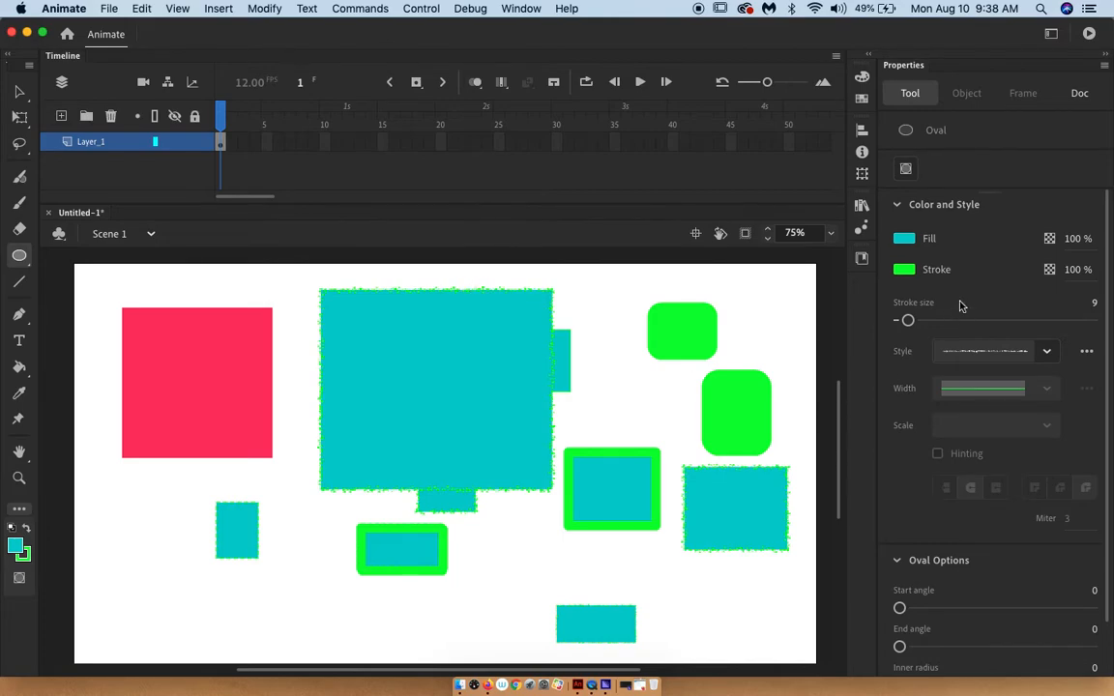
{"action": "left_click", "coordinate": [1048, 351]}
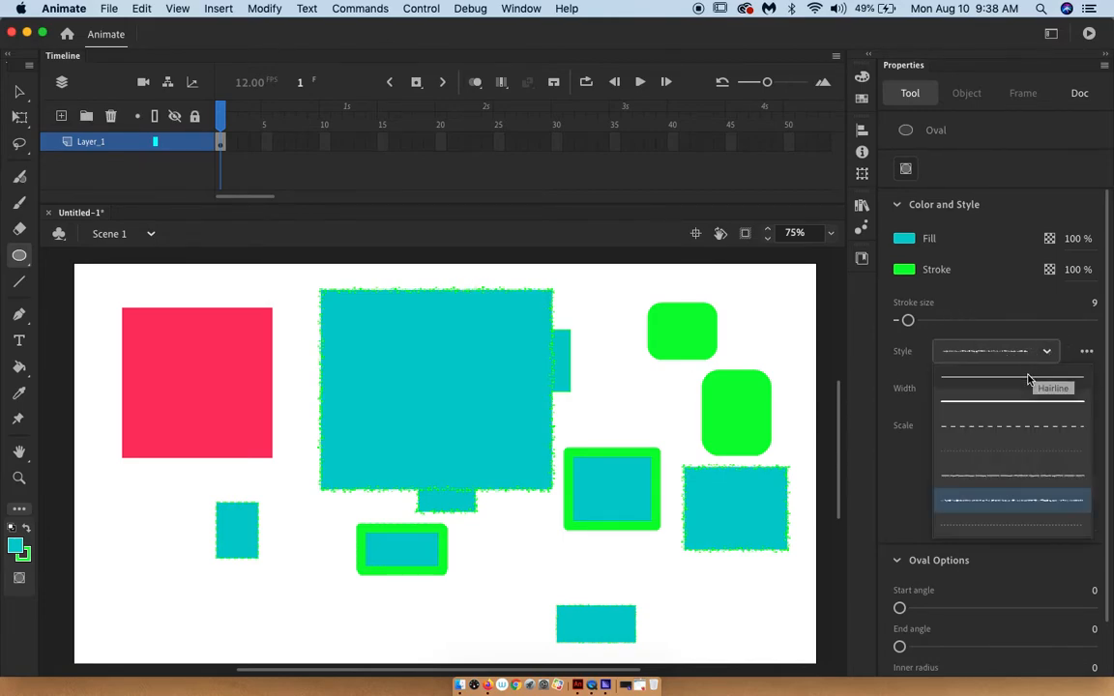
{"action": "left_click", "coordinate": [1015, 401]}
Draw two ovals with no fill and a green stroke, one above the thick-bordered rectangle and one around the small dashed rectangle.
{"action": "left_click", "coordinate": [907, 273]}
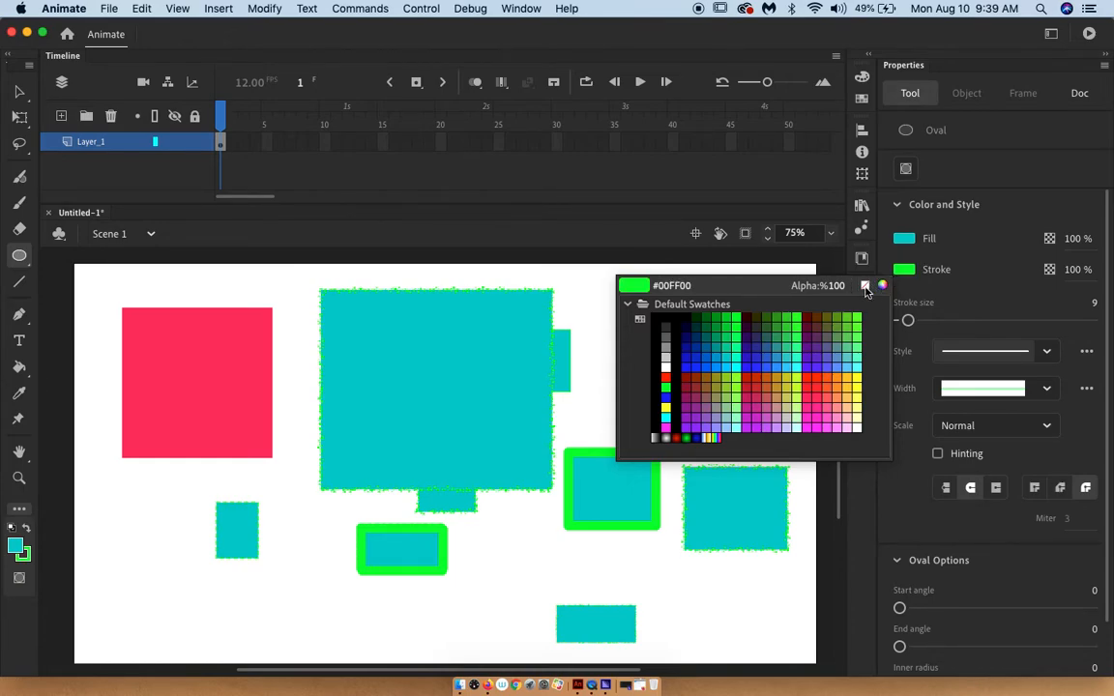
{"action": "left_click", "coordinate": [868, 285]}
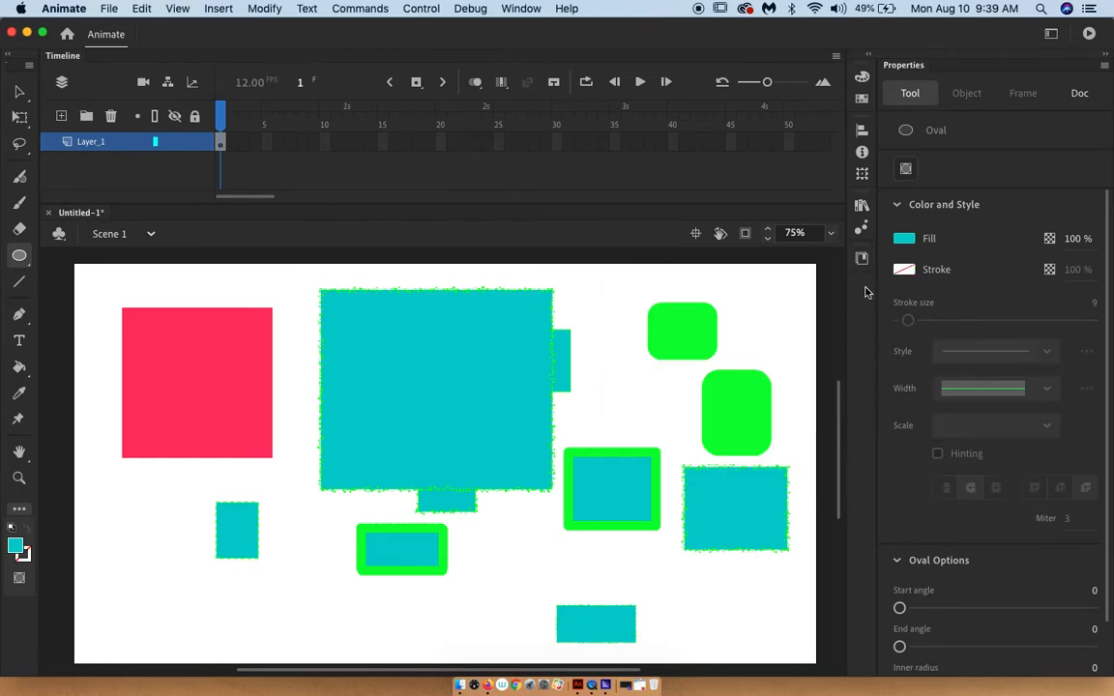
{"action": "left_click", "coordinate": [907, 240]}
{"action": "left_click", "coordinate": [869, 254]}
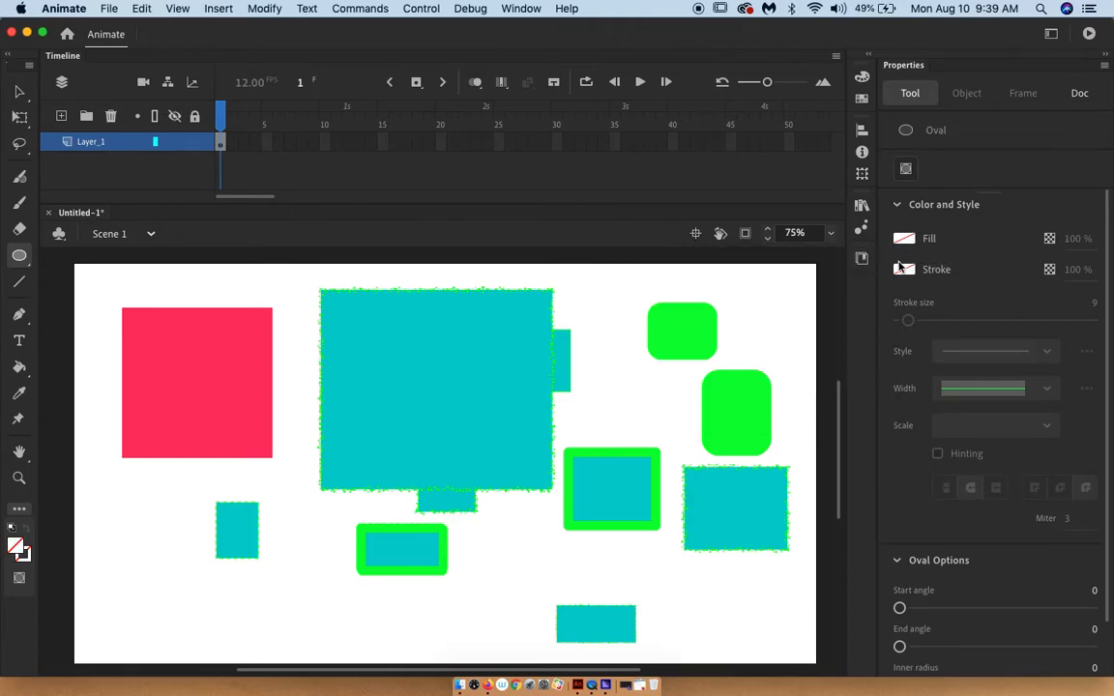
{"action": "left_click", "coordinate": [904, 269]}
{"action": "left_click", "coordinate": [735, 315]}
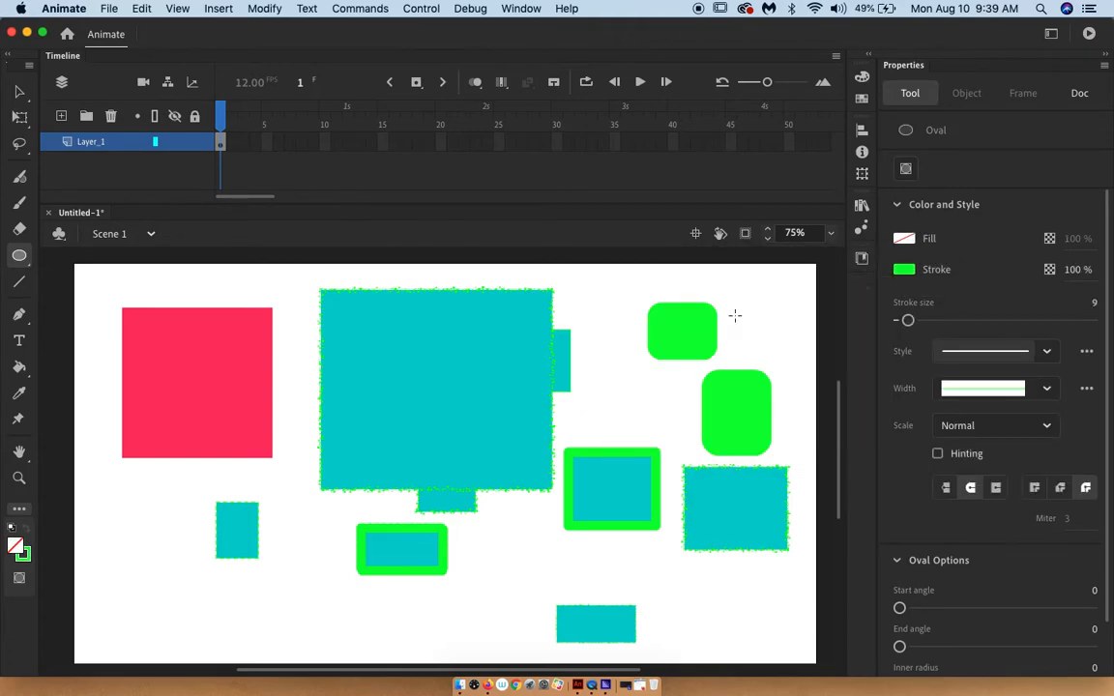
{"action": "left_click_drag", "start_coordinate": [594, 366], "coordinate": [674, 463]}
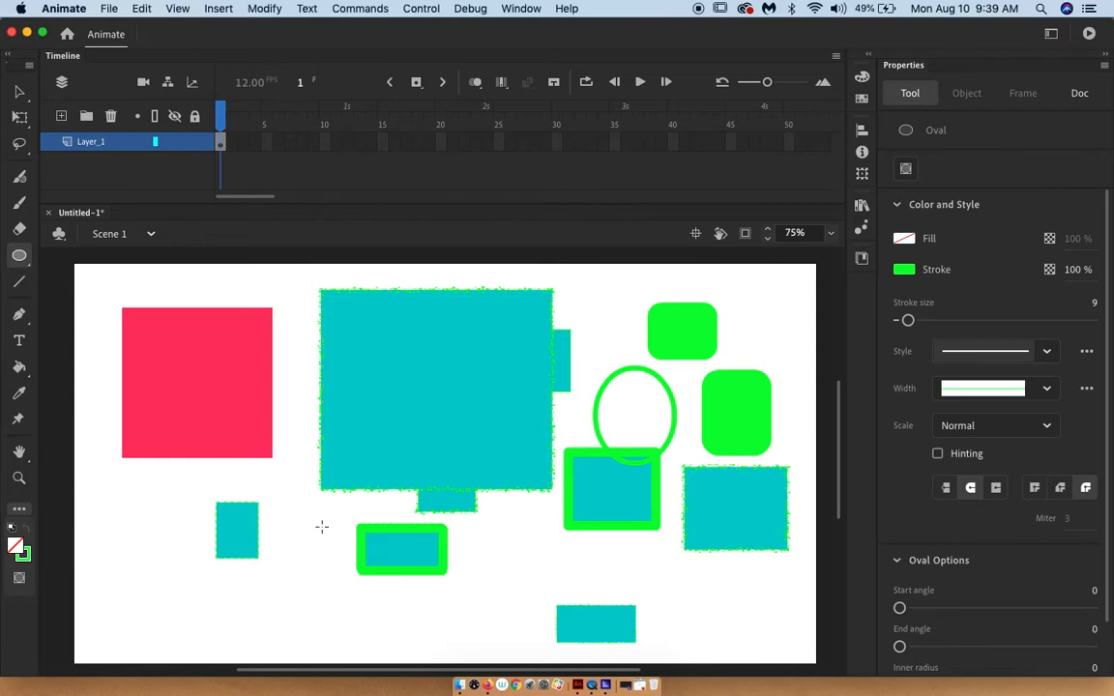
{"action": "left_click_drag", "start_coordinate": [169, 497], "coordinate": [293, 558]}
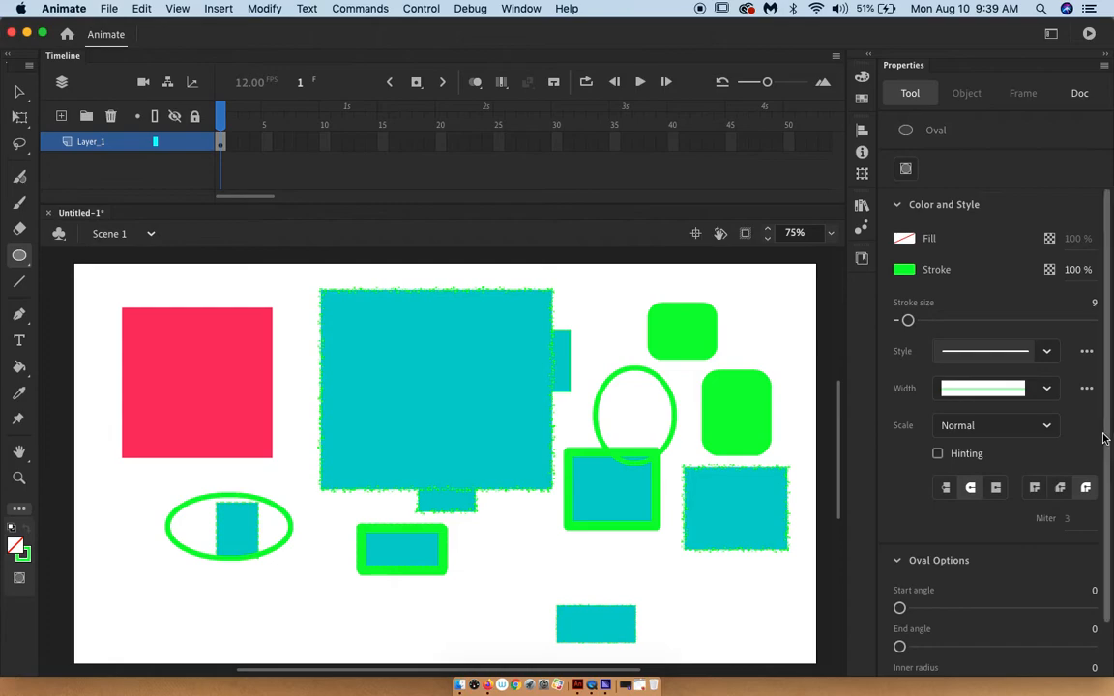
Set the oval start angle to 177 and draw a half-oval below the thick-bordered rectangle.
{"action": "scroll", "coordinate": [1108, 440], "scroll_direction": "down", "scroll_amount": 3}
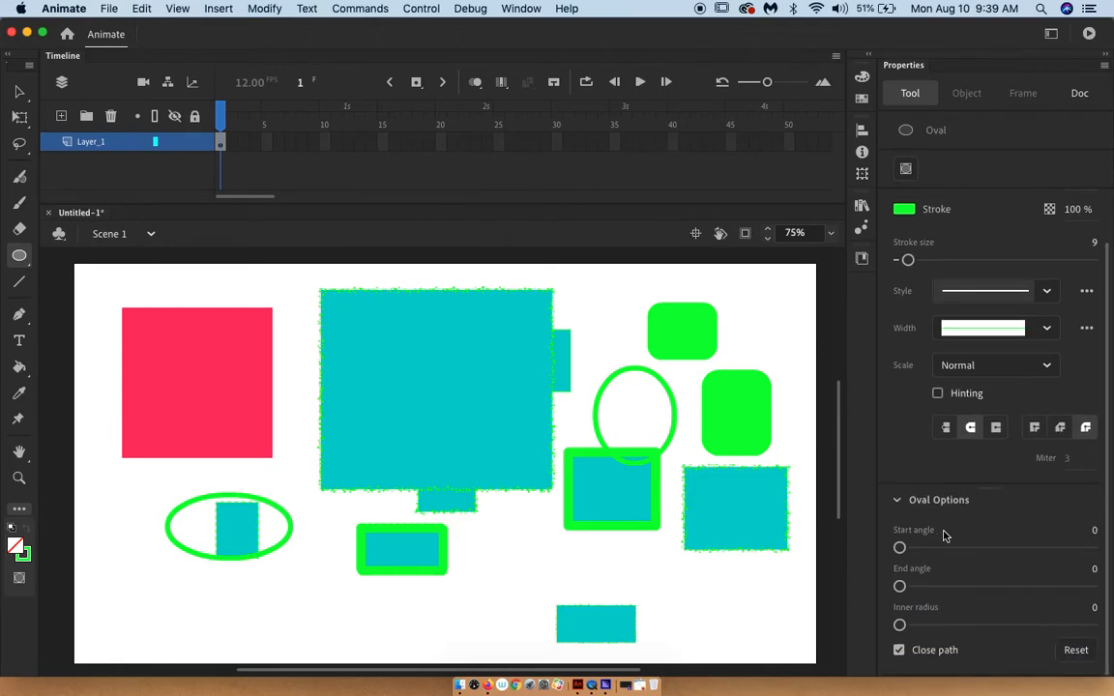
{"action": "left_click_drag", "start_coordinate": [901, 551], "coordinate": [993, 548]}
{"action": "left_click", "coordinate": [551, 552]}
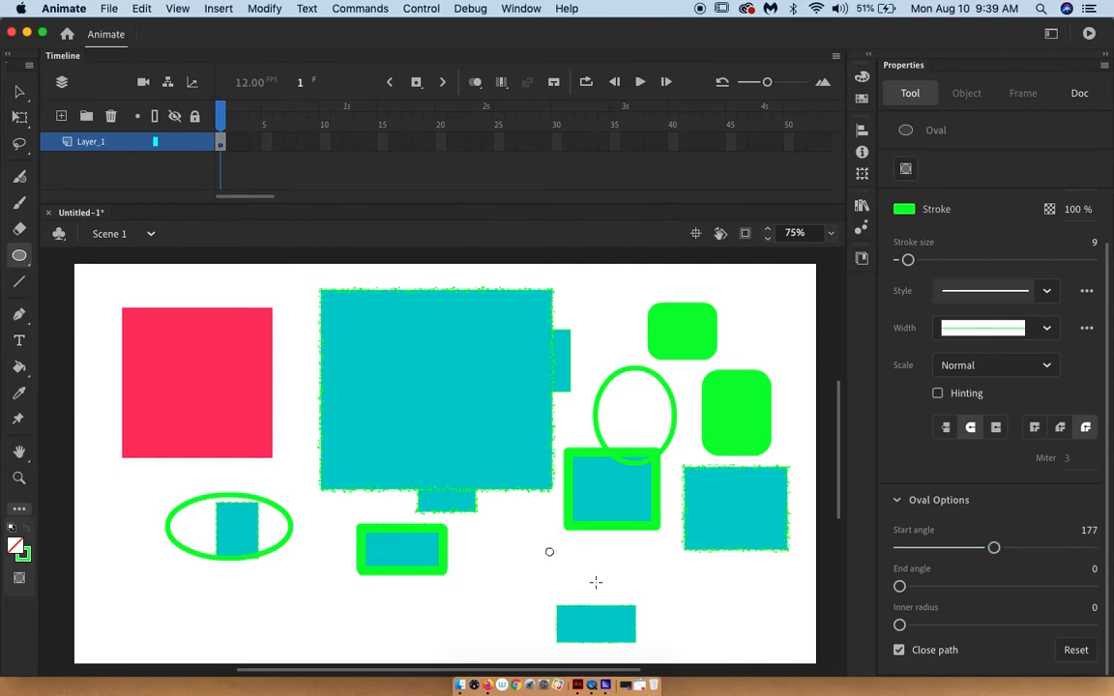
{"action": "left_click_drag", "start_coordinate": [596, 582], "coordinate": [596, 582]}
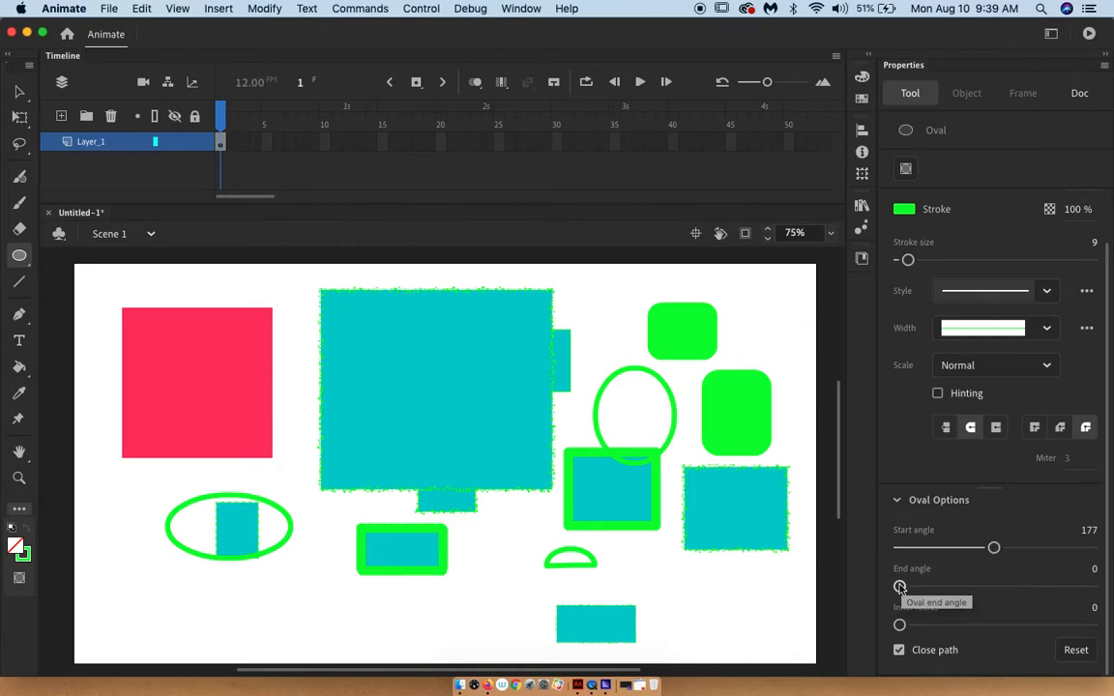
Set the oval end angle to 269 and draw a quarter-oval wedge beside the half-oval.
{"action": "left_click_drag", "start_coordinate": [900, 587], "coordinate": [1043, 587]}
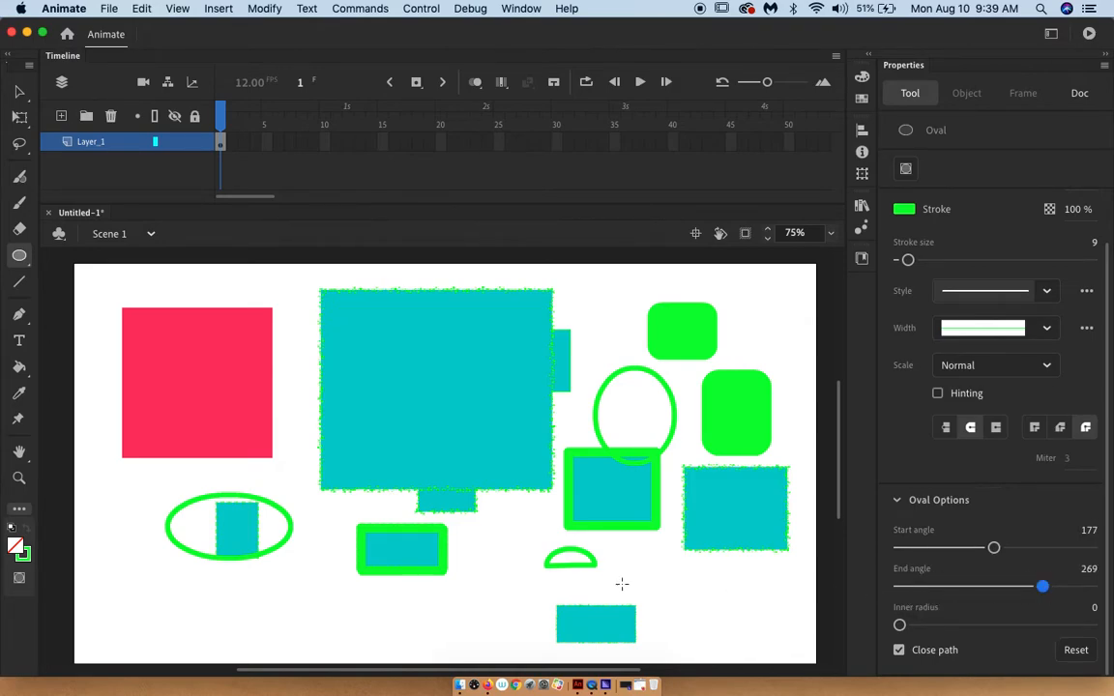
{"action": "left_click_drag", "start_coordinate": [647, 577], "coordinate": [687, 620]}
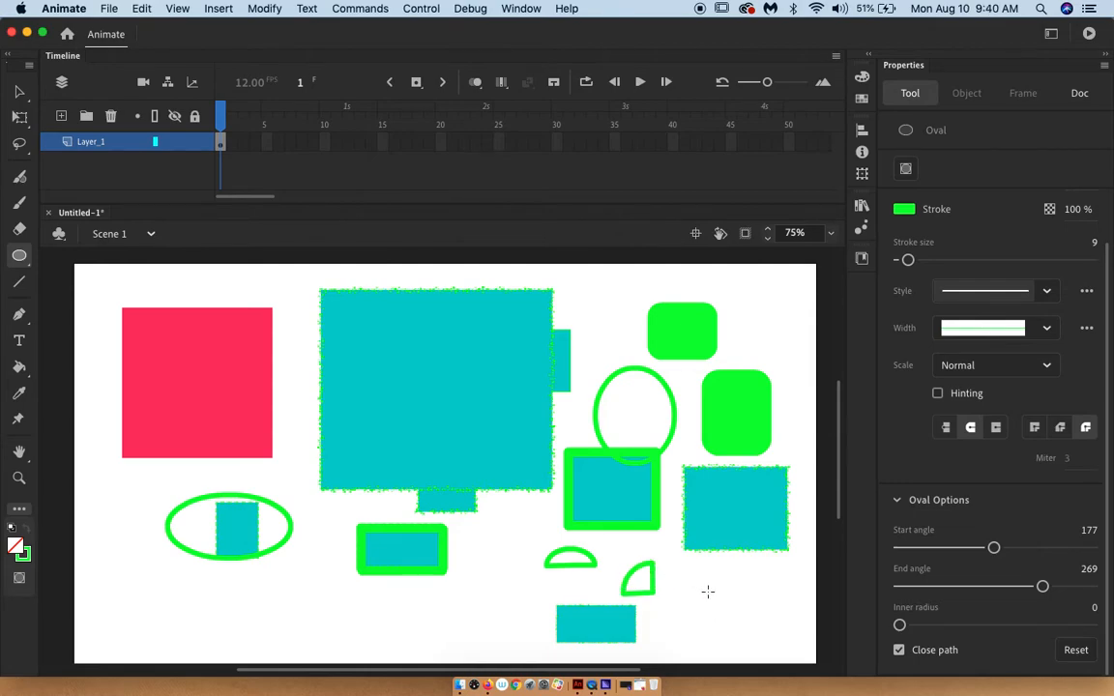
Set the oval inner radius to 72 and draw an unfilled curved band over the large teal rectangle's lower-left corner.
{"action": "left_click_drag", "start_coordinate": [899, 624], "coordinate": [1039, 626]}
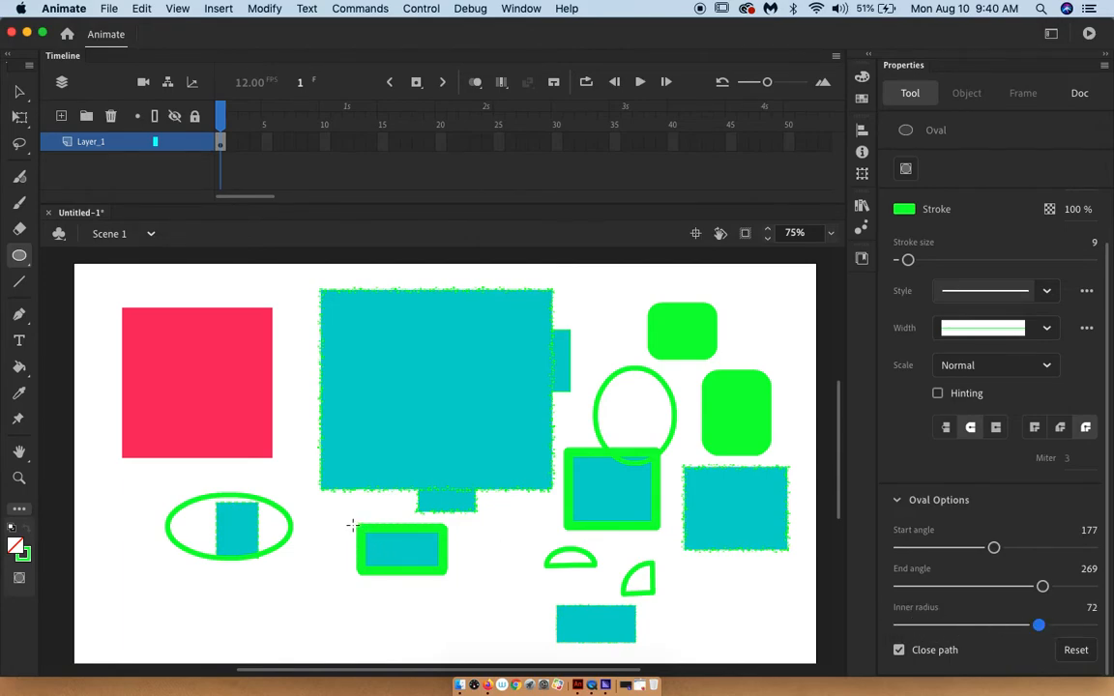
{"action": "left_click", "coordinate": [413, 542]}
{"action": "left_click_drag", "start_coordinate": [306, 434], "coordinate": [415, 546]}
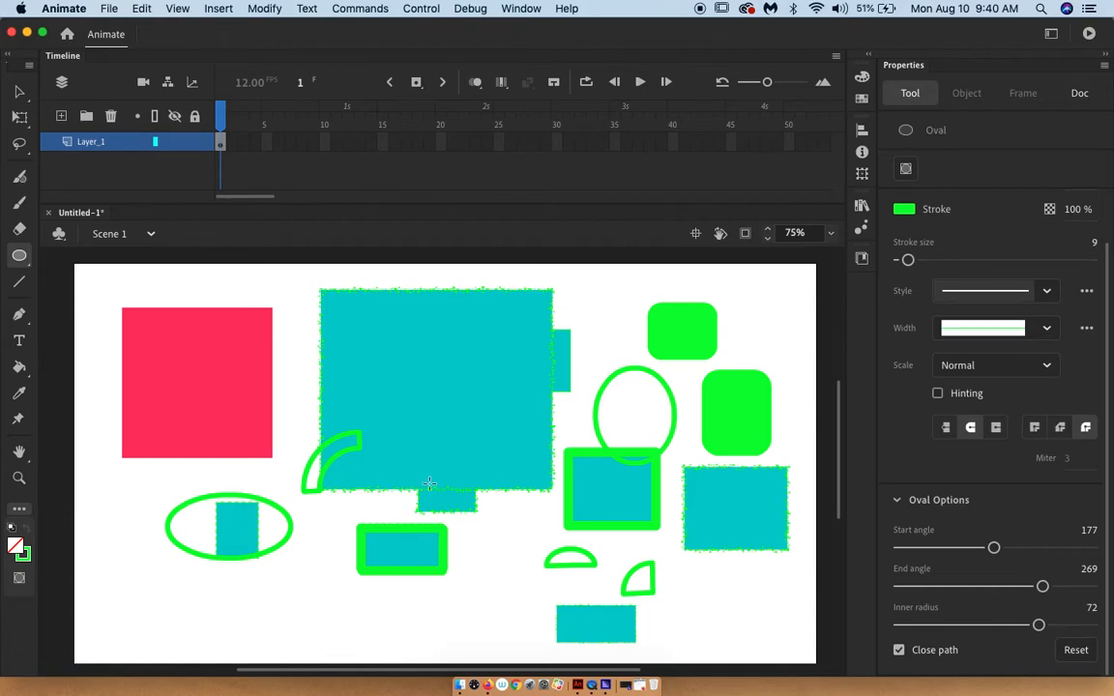
{"action": "left_click", "coordinate": [910, 169]}
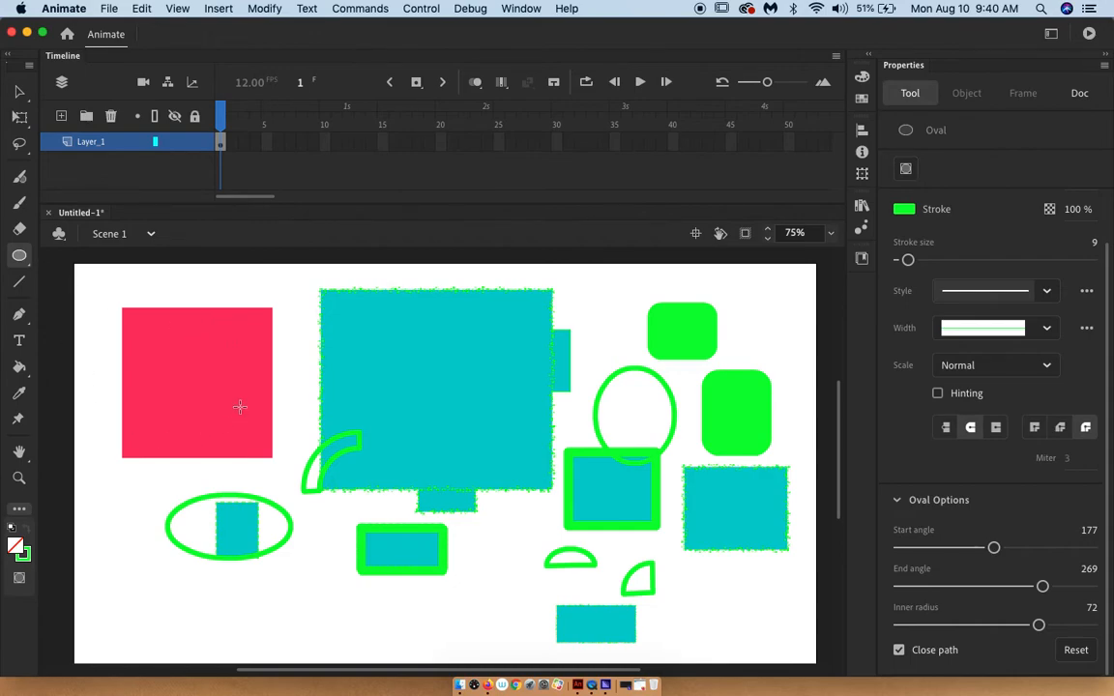
Draw two unfilled squares, one overlapping the small thick-bordered rectangle and one with square stroke caps overlapping the wide oval's left end.
{"action": "left_click", "coordinate": [19, 256]}
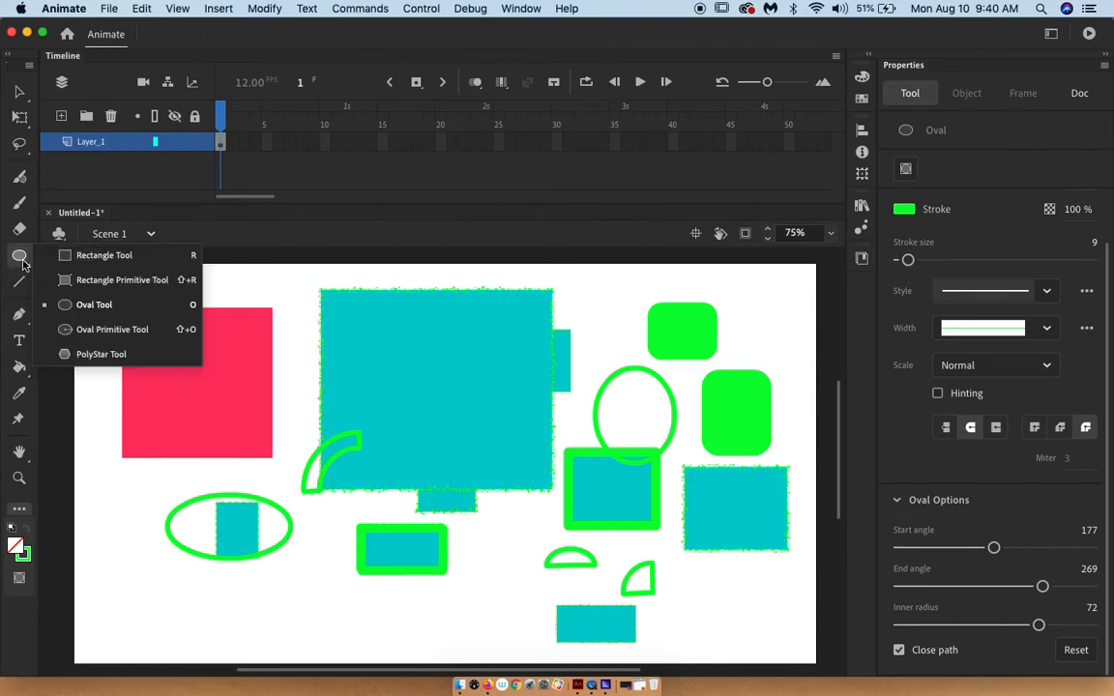
{"action": "left_click", "coordinate": [82, 258]}
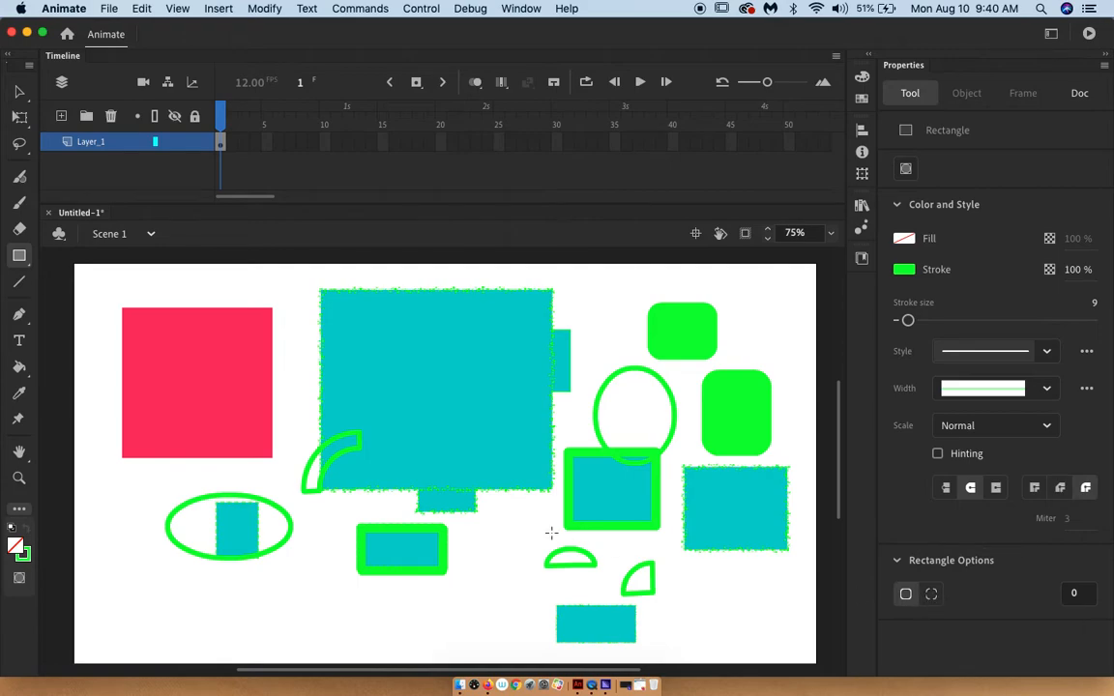
{"action": "left_click", "coordinate": [317, 552]}
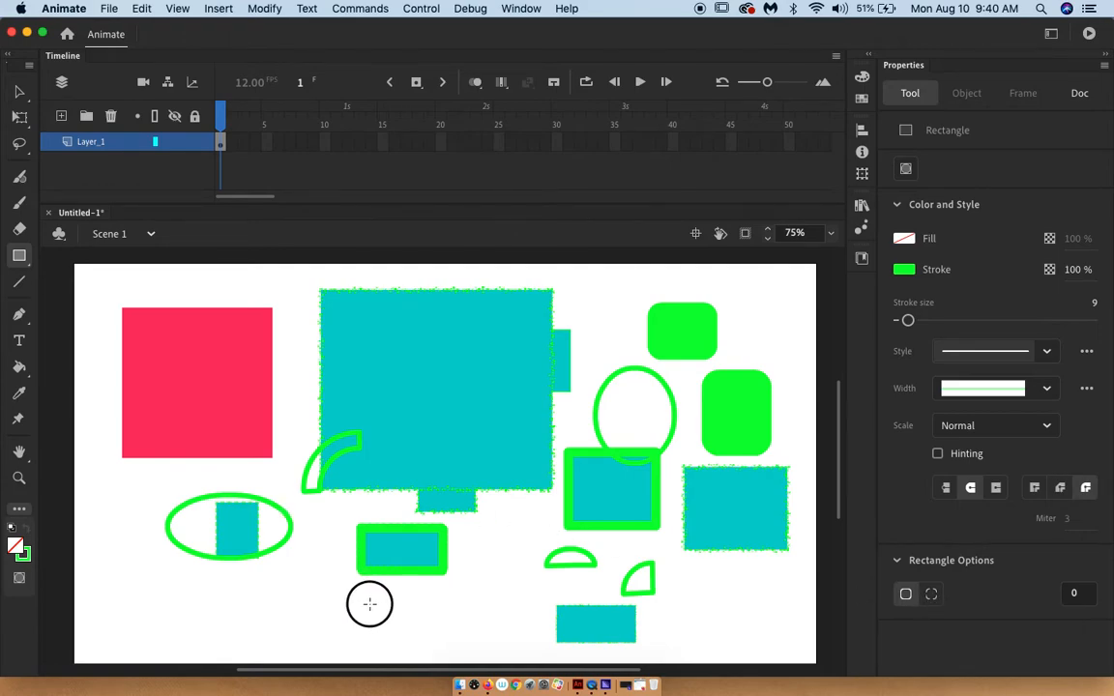
{"action": "left_click_drag", "start_coordinate": [387, 620], "coordinate": [386, 620]}
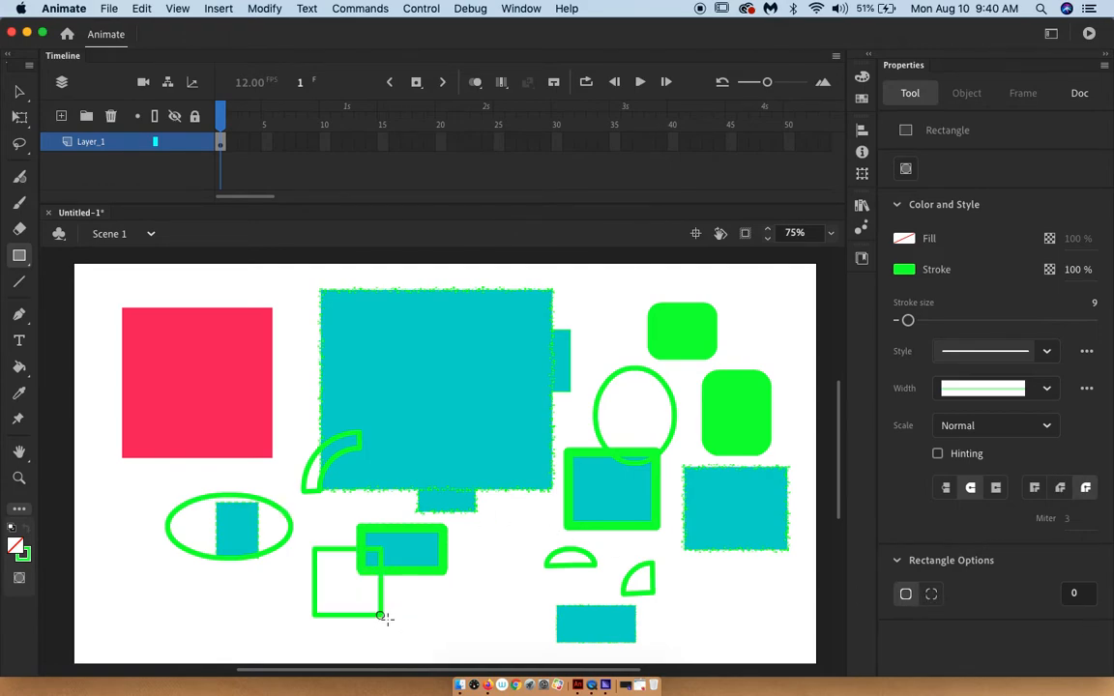
{"action": "left_click", "coordinate": [998, 489]}
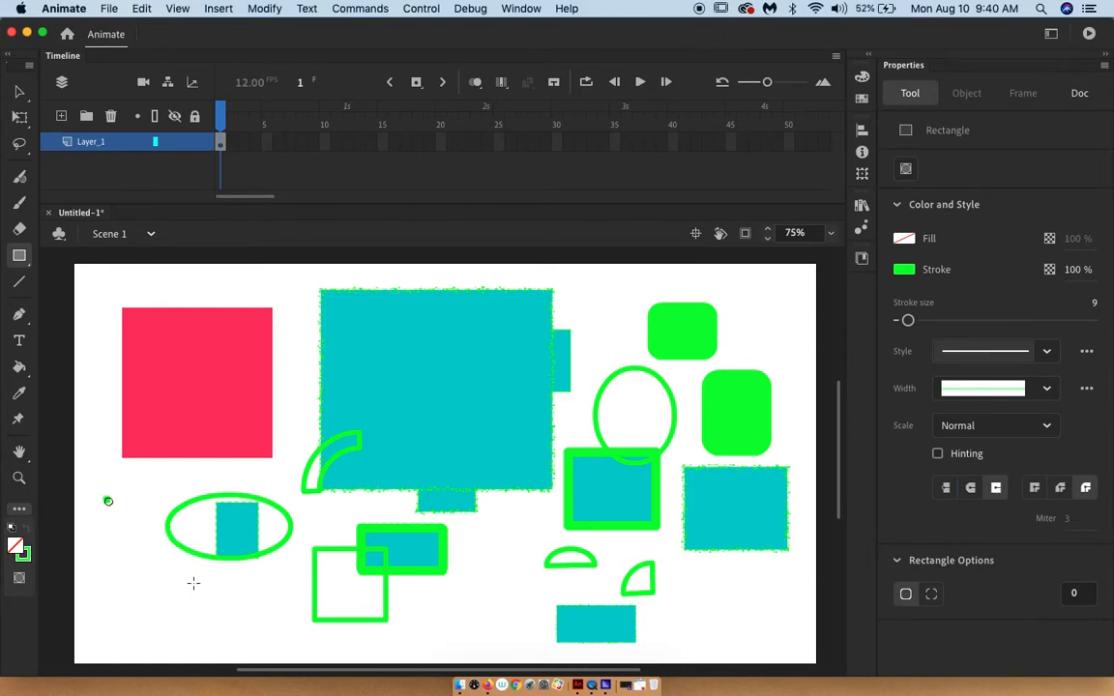
{"action": "left_click_drag", "start_coordinate": [104, 498], "coordinate": [192, 583]}
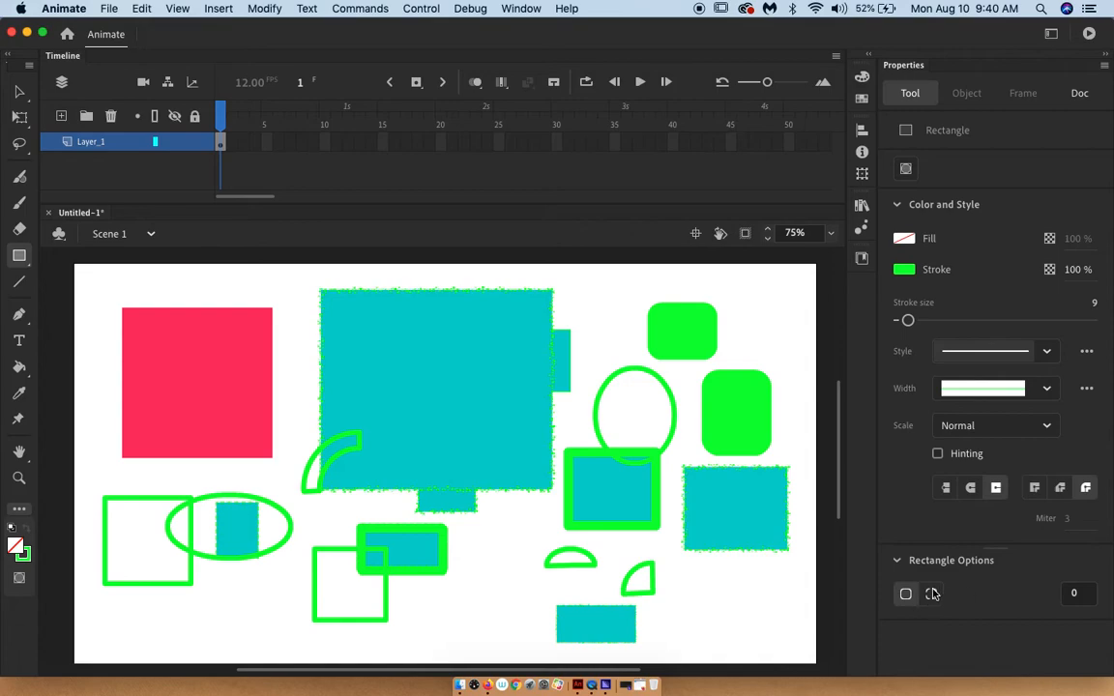
Set the rectangle corner radius to 18 and draw two rounded squares at the half-oval, using individual corner radii for the larger one.
{"action": "left_click", "coordinate": [1067, 597]}
{"action": "left_click", "coordinate": [515, 565]}
{"action": "left_click", "coordinate": [512, 557]}
{"action": "left_click_drag", "start_coordinate": [513, 557], "coordinate": [556, 606]}
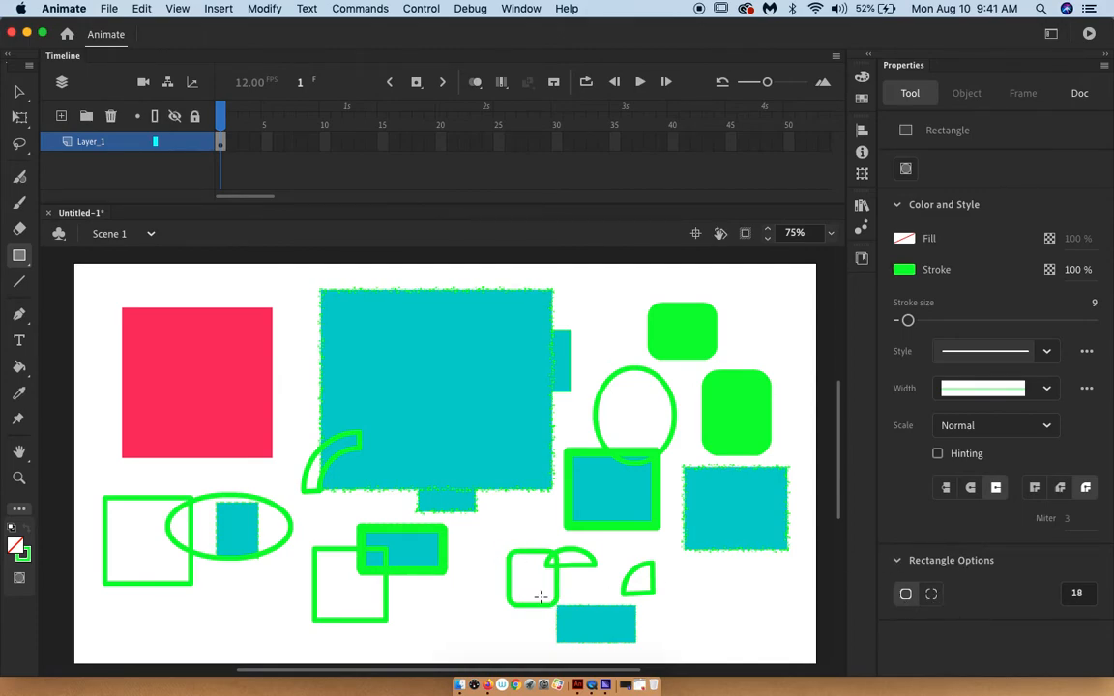
{"action": "left_click", "coordinate": [932, 595]}
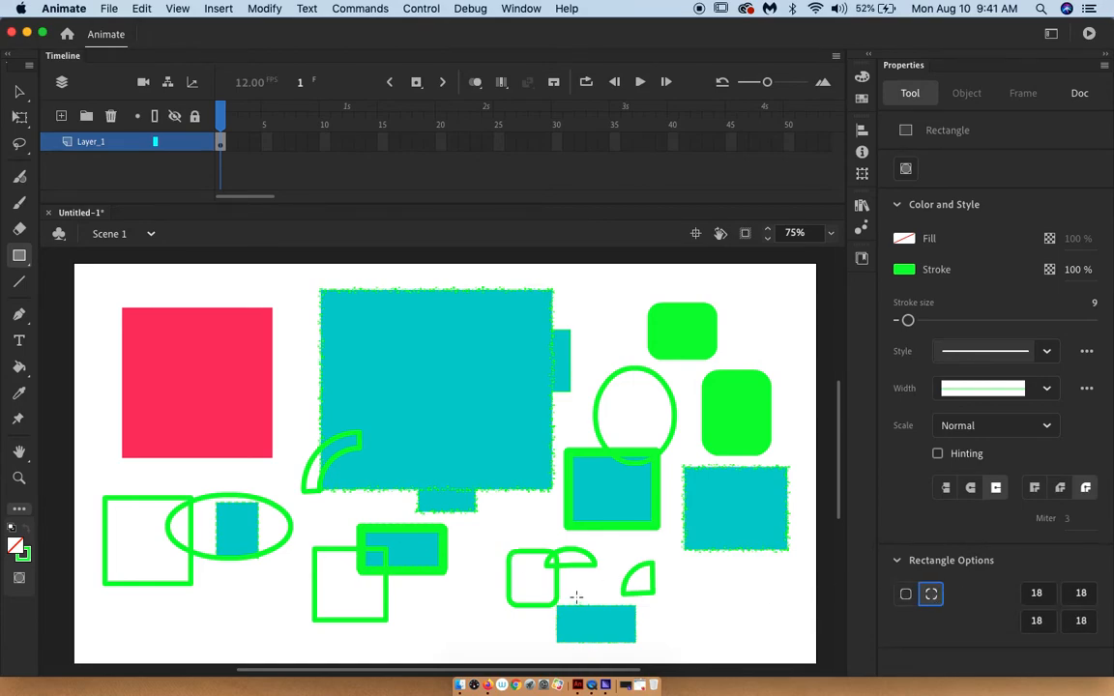
{"action": "left_click_drag", "start_coordinate": [503, 517], "coordinate": [591, 608]}
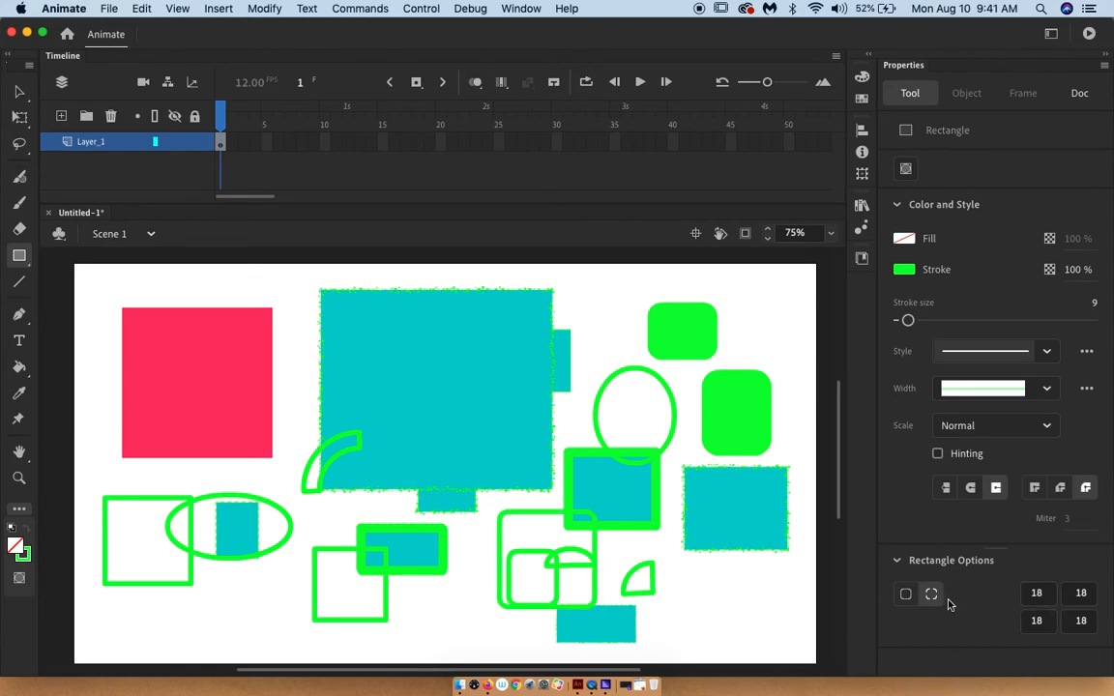
Set the top-left corner radius to 42 and the top-right to 50, and draw a rectangle beside the upper green rounded shape.
{"action": "left_click", "coordinate": [1027, 594]}
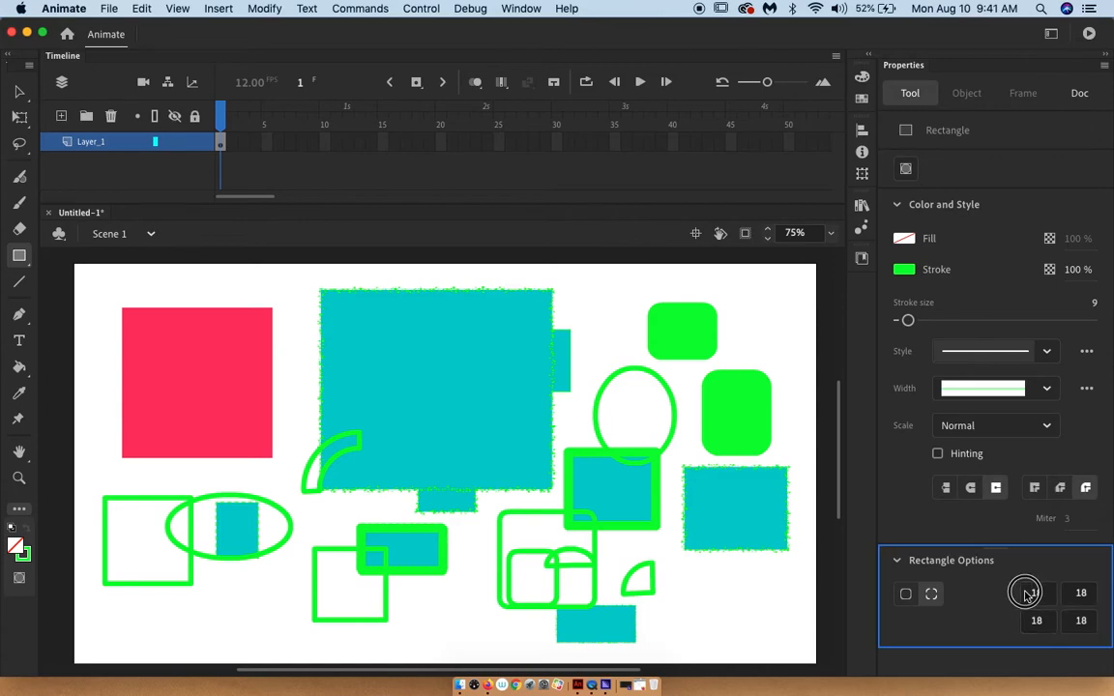
{"action": "left_click", "coordinate": [1028, 594]}
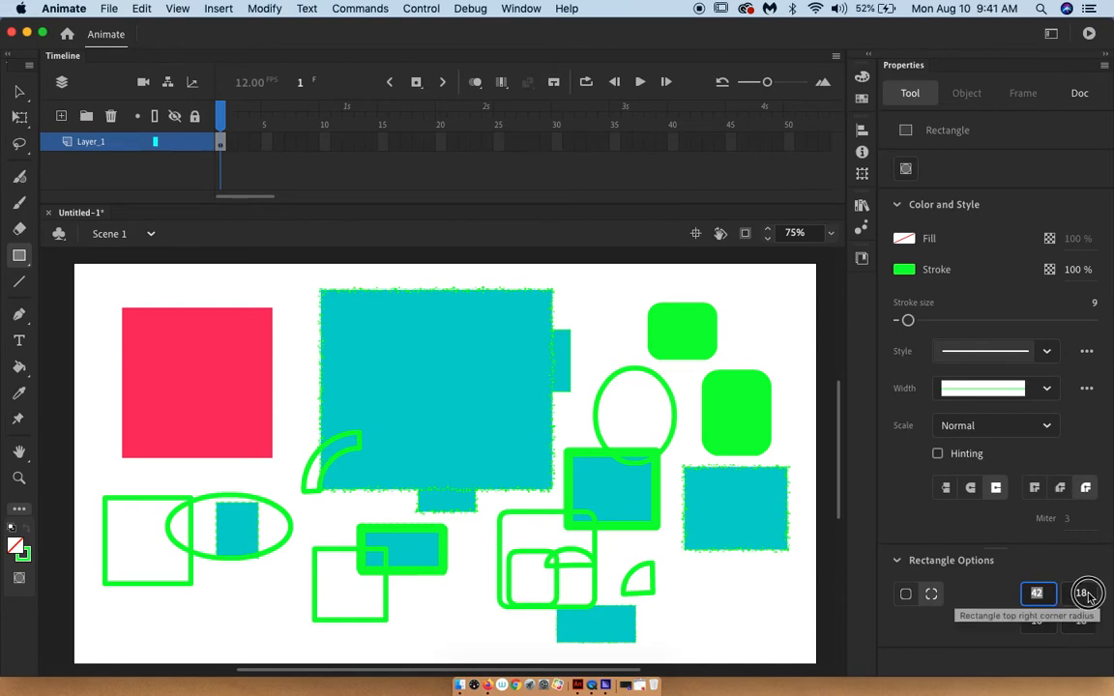
{"action": "left_click", "coordinate": [1085, 594]}
{"action": "left_click", "coordinate": [1073, 595]}
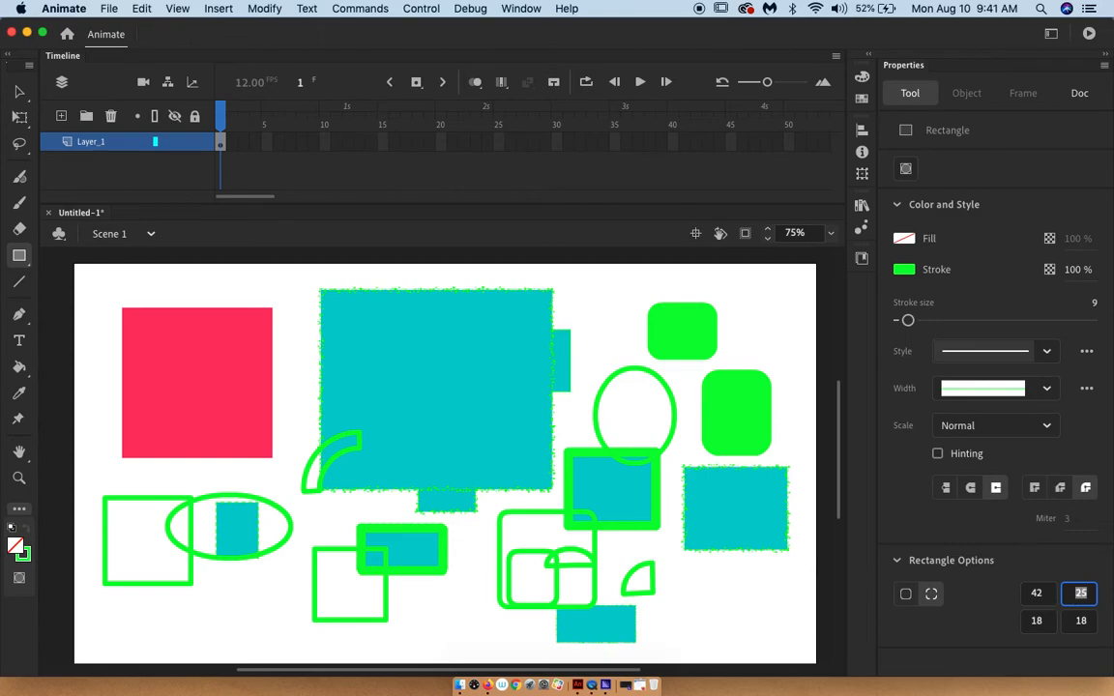
{"action": "left_click_drag", "start_coordinate": [571, 287], "coordinate": [646, 358]}
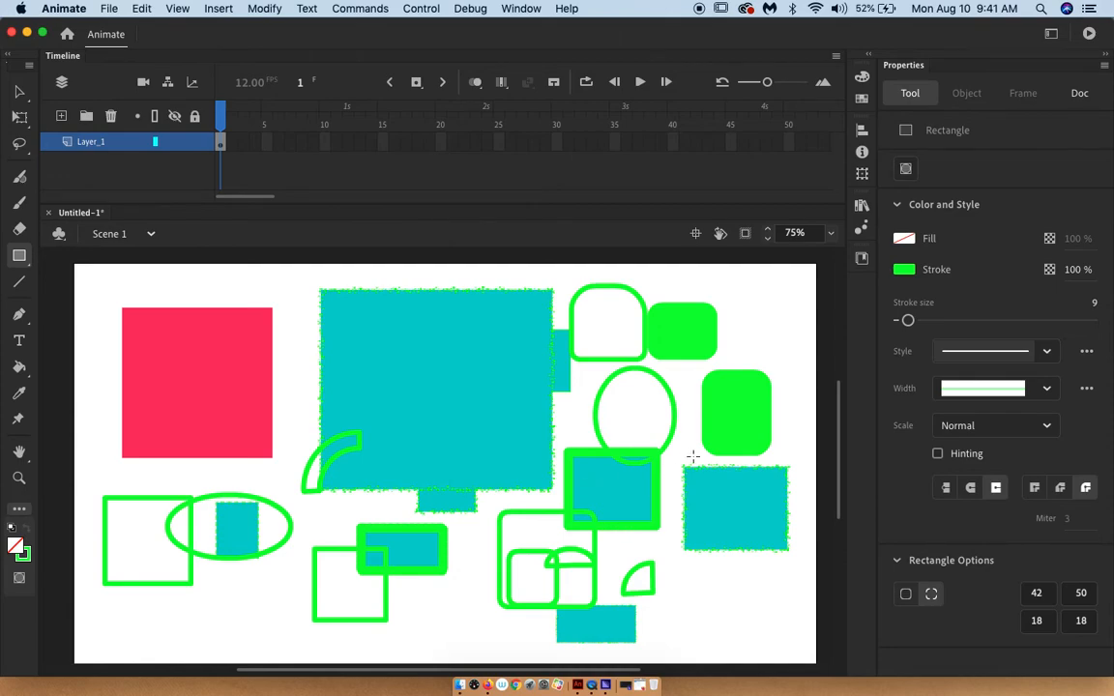
Switch to the PolyStar tool with the polygon style.
{"action": "left_click", "coordinate": [20, 256]}
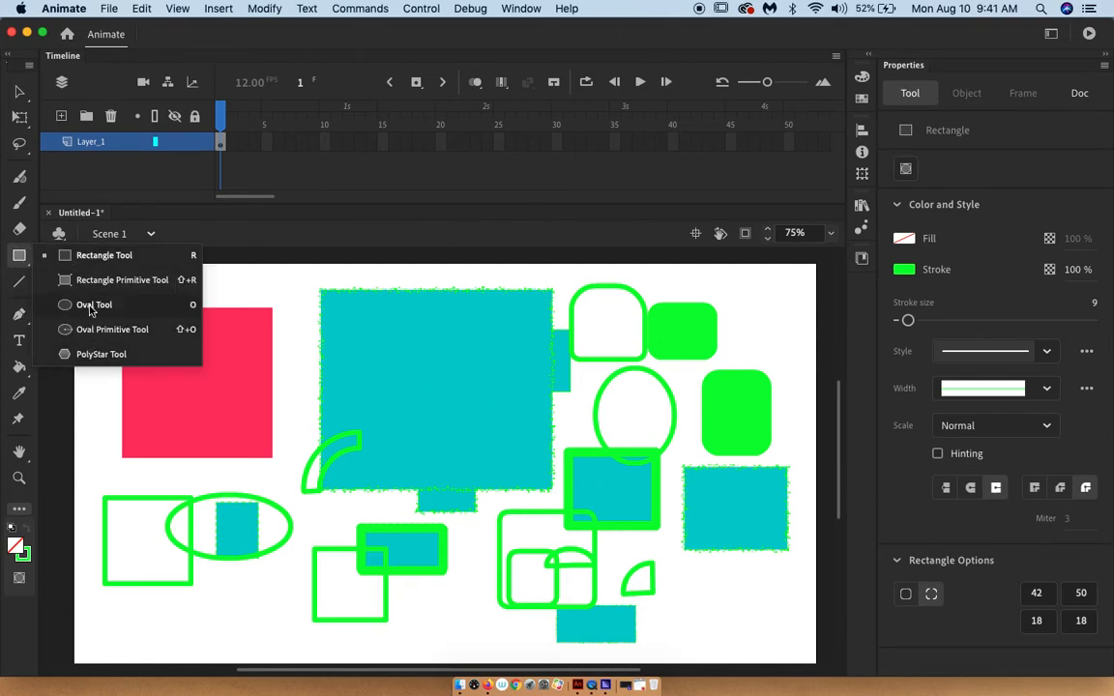
{"action": "left_click", "coordinate": [97, 354]}
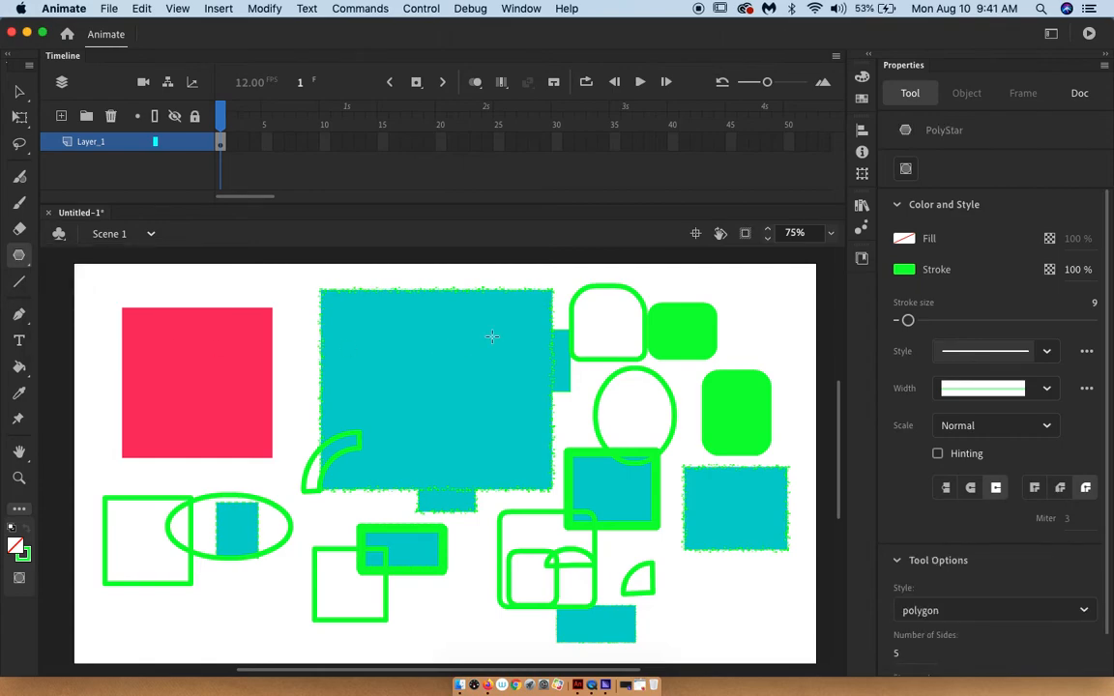
{"action": "left_click", "coordinate": [1084, 611]}
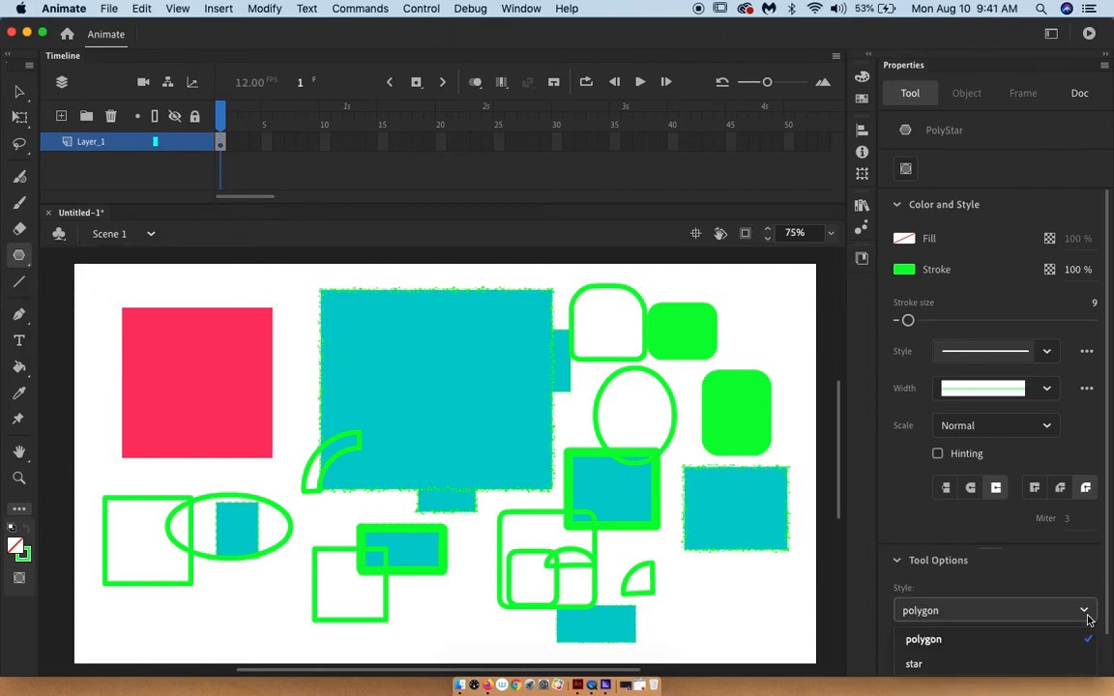
{"action": "left_click_drag", "start_coordinate": [1105, 579], "coordinate": [1105, 623]}
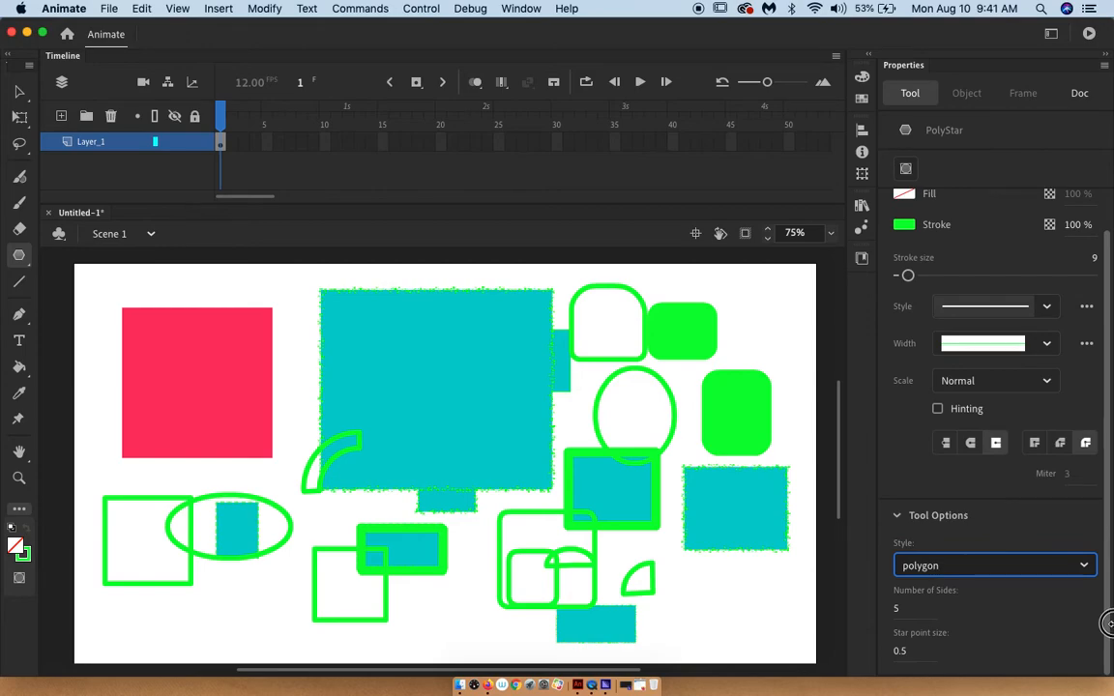
{"action": "left_click", "coordinate": [1089, 572]}
{"action": "left_click", "coordinate": [924, 597]}
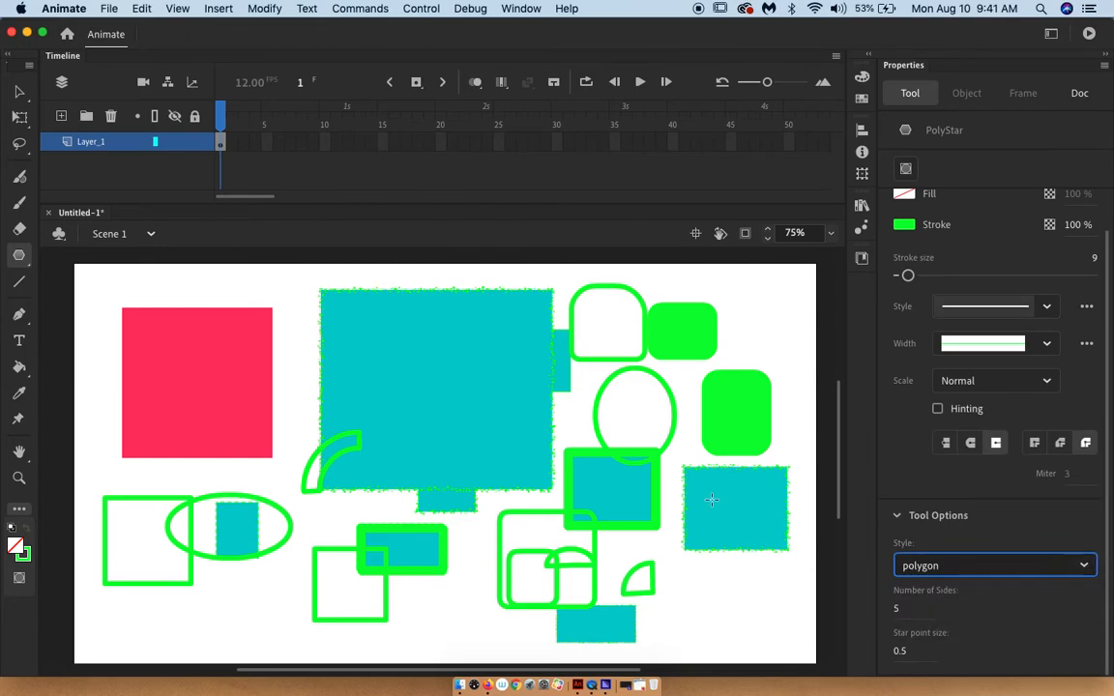
Set the number of sides to 32 and draw a large polygon below the dashed teal rectangle near the stage's lower-right corner.
{"action": "left_click", "coordinate": [895, 609]}
{"action": "left_click", "coordinate": [898, 610]}
{"action": "left_click_drag", "start_coordinate": [893, 611], "coordinate": [915, 607]}
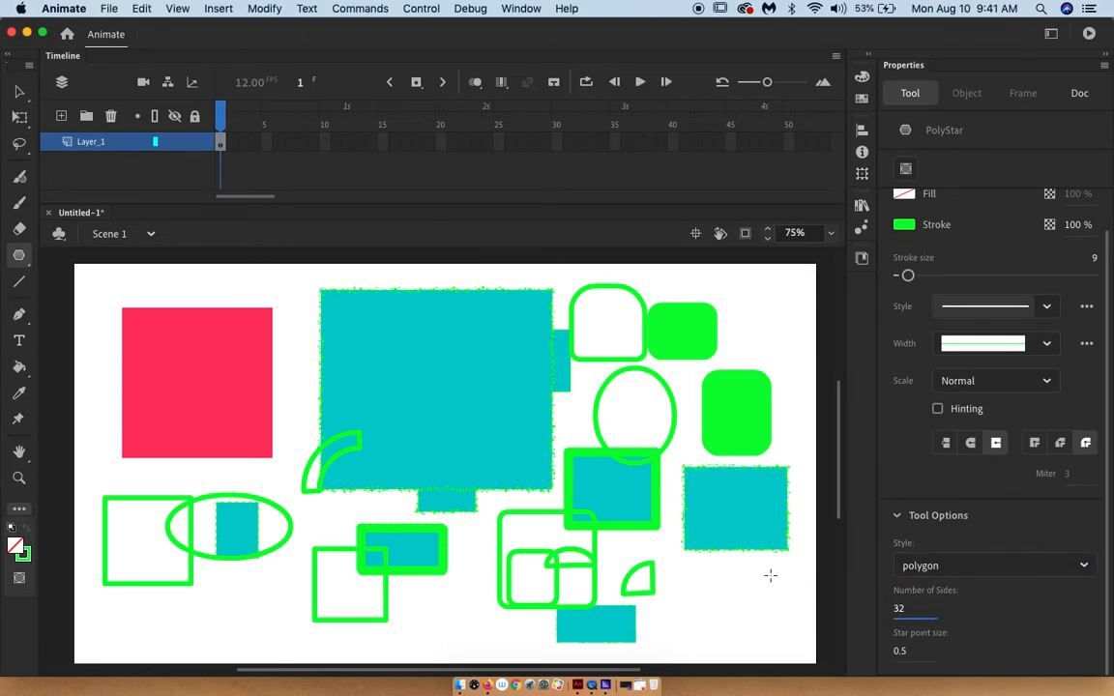
{"action": "left_click_drag", "start_coordinate": [709, 580], "coordinate": [754, 627]}
Set the number of sides to 3 and draw two triangles across the large teal rectangle's edges, the second with star point size 0.7.
{"action": "left_click_drag", "start_coordinate": [899, 607], "coordinate": [874, 612]}
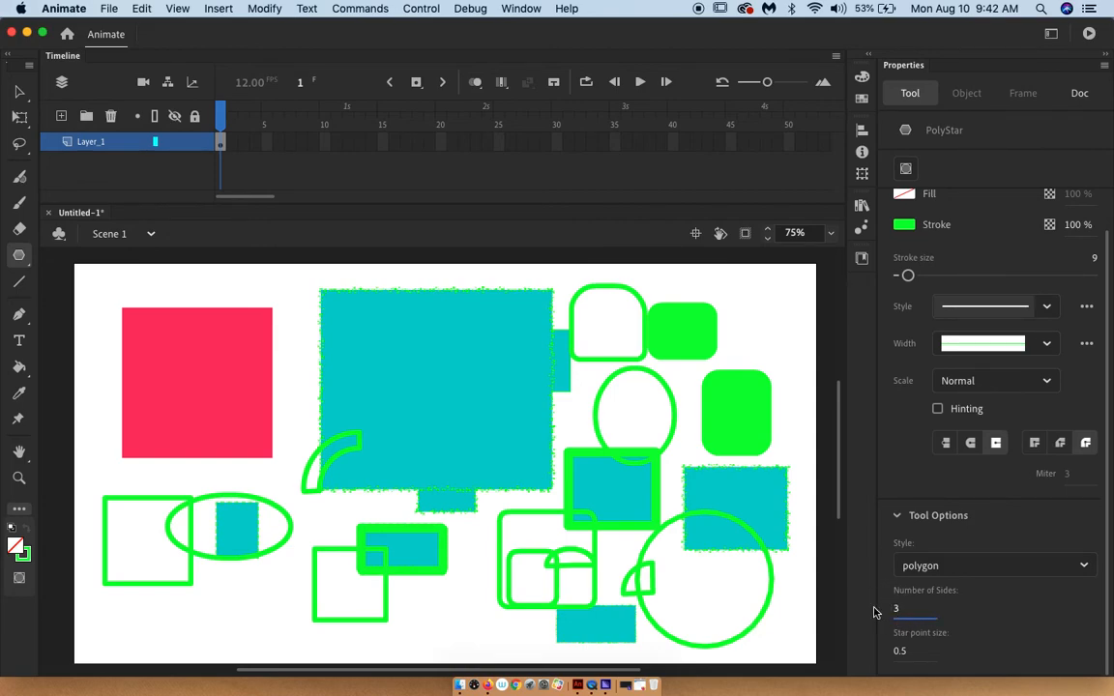
{"action": "left_click_drag", "start_coordinate": [295, 368], "coordinate": [375, 446]}
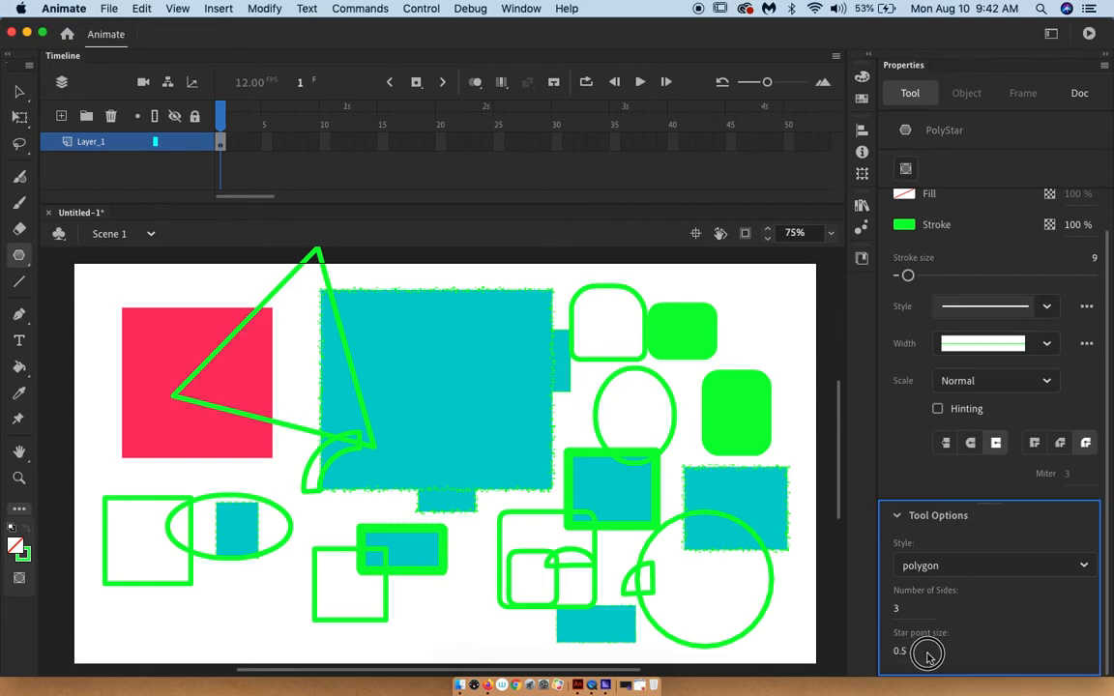
{"action": "mouse_move", "coordinate": [905, 651]}
{"action": "left_mouse_down"}
{"action": "mouse_move", "coordinate": [930, 652]}
{"action": "mouse_move", "coordinate": [913, 653]}
{"action": "mouse_move", "coordinate": [922, 655]}
{"action": "left_mouse_up"}
{"action": "left_click_drag", "start_coordinate": [538, 443], "coordinate": [590, 512]}
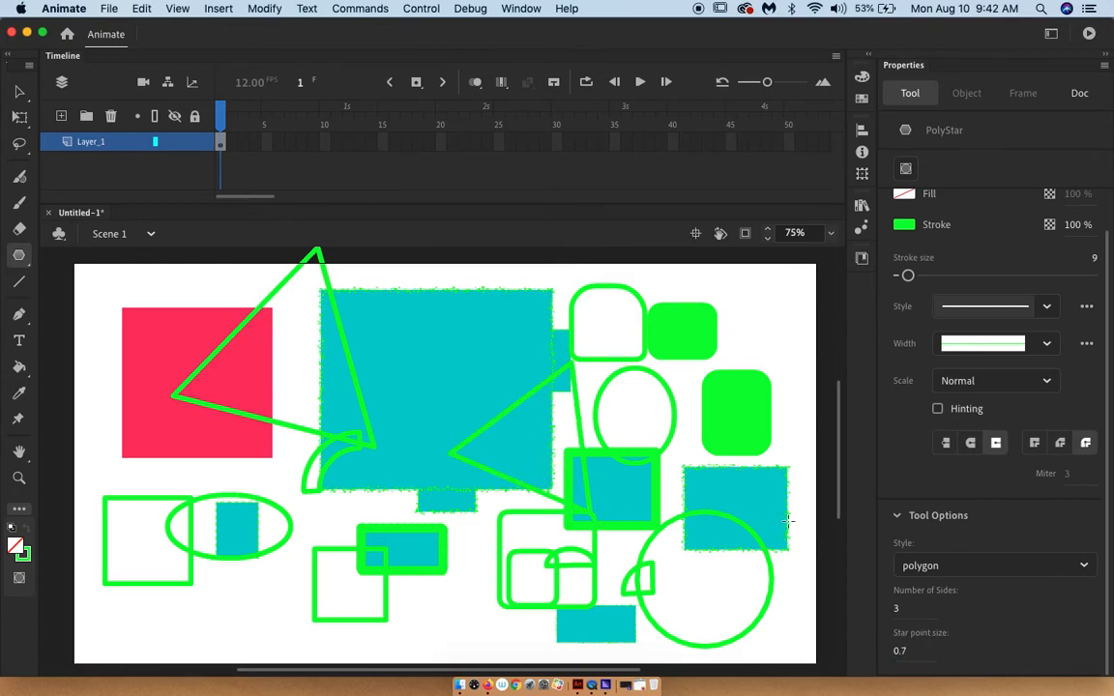
Set the number of sides to 10 and draw a large decagon over the lower part of the large teal rectangle.
{"action": "left_click_drag", "start_coordinate": [896, 607], "coordinate": [905, 606]}
{"action": "left_click_drag", "start_coordinate": [411, 463], "coordinate": [486, 555]}
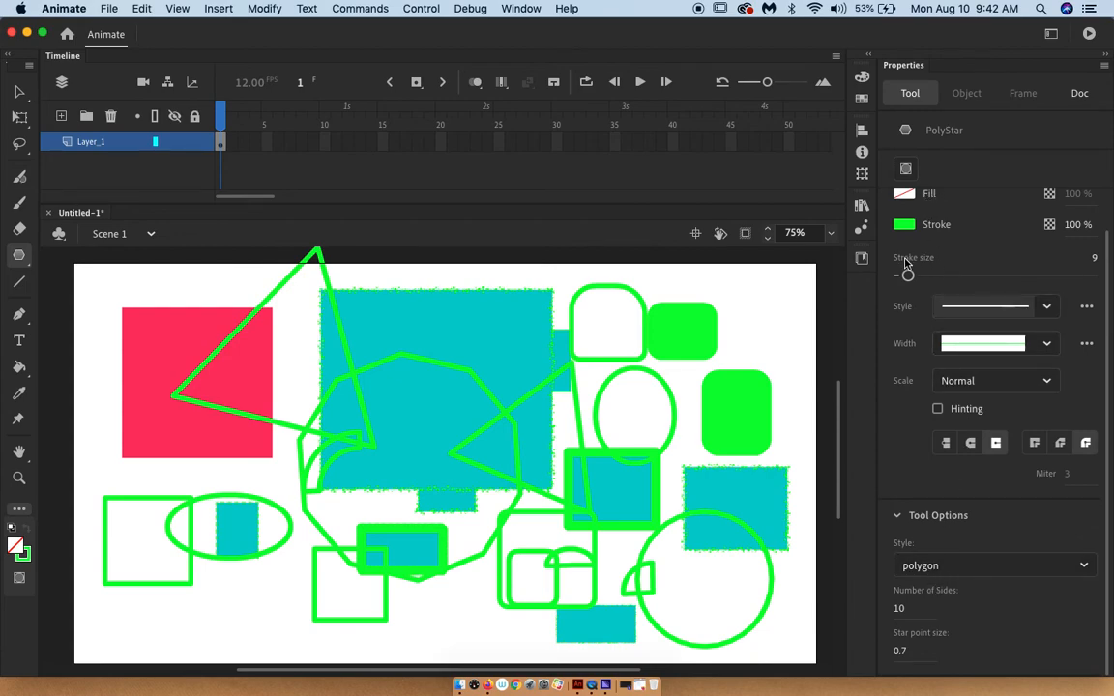
{"action": "left_click", "coordinate": [1052, 378]}
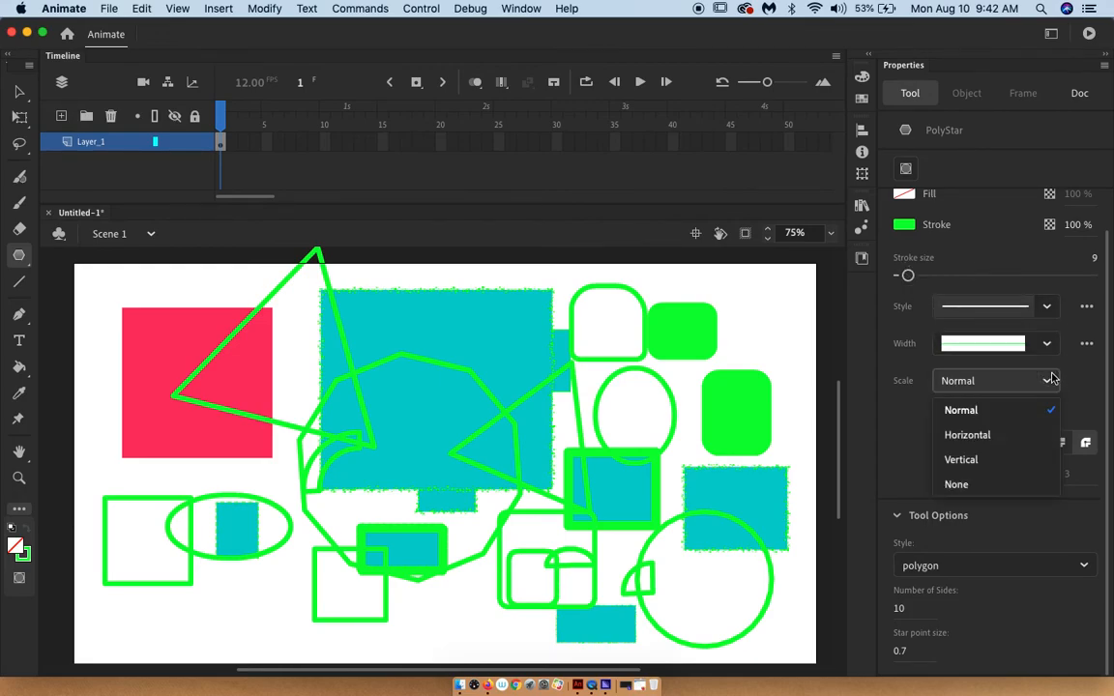
{"action": "left_click", "coordinate": [1084, 389]}
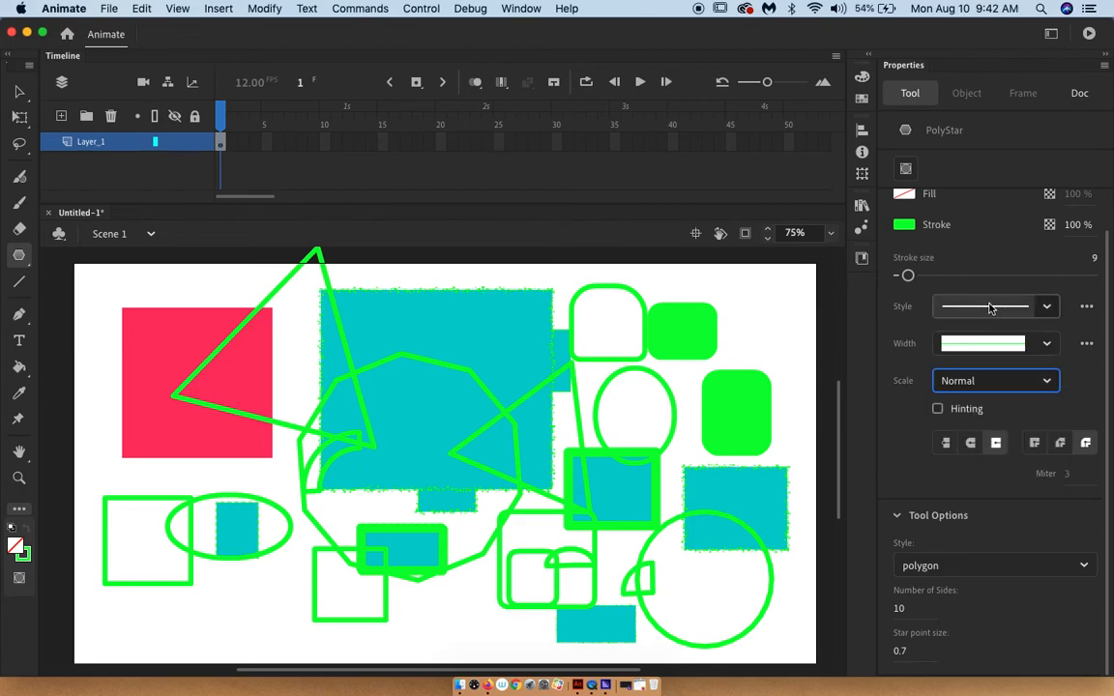
{"action": "left_click", "coordinate": [1047, 307]}
{"action": "left_click", "coordinate": [1048, 285]}
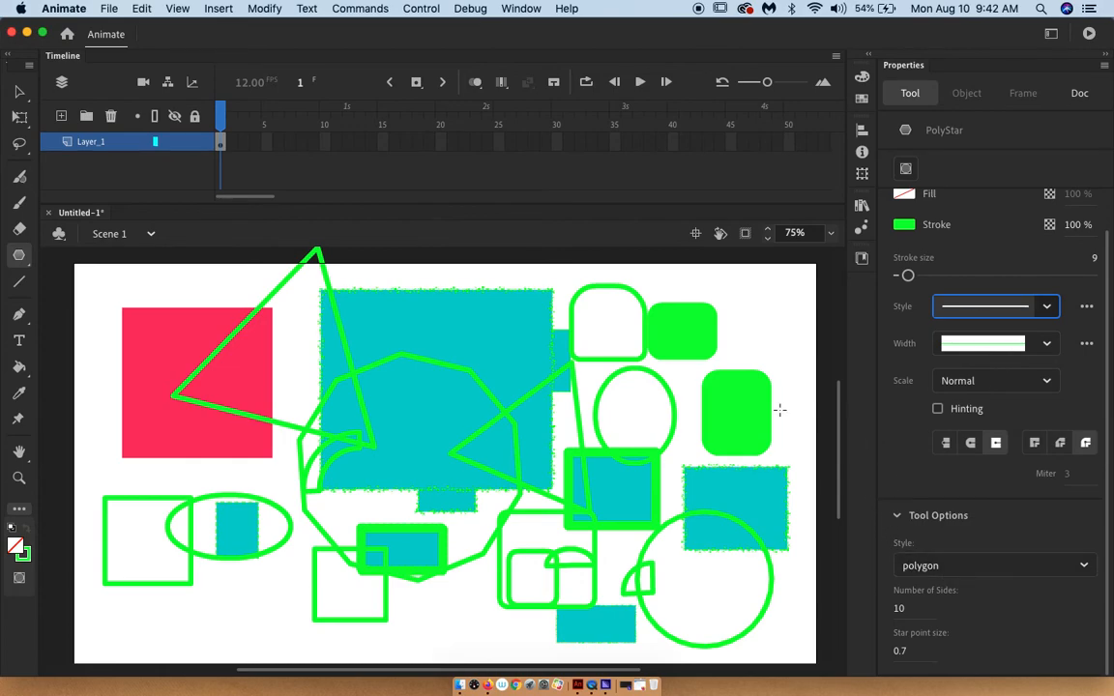
{"action": "left_click", "coordinate": [19, 255]}
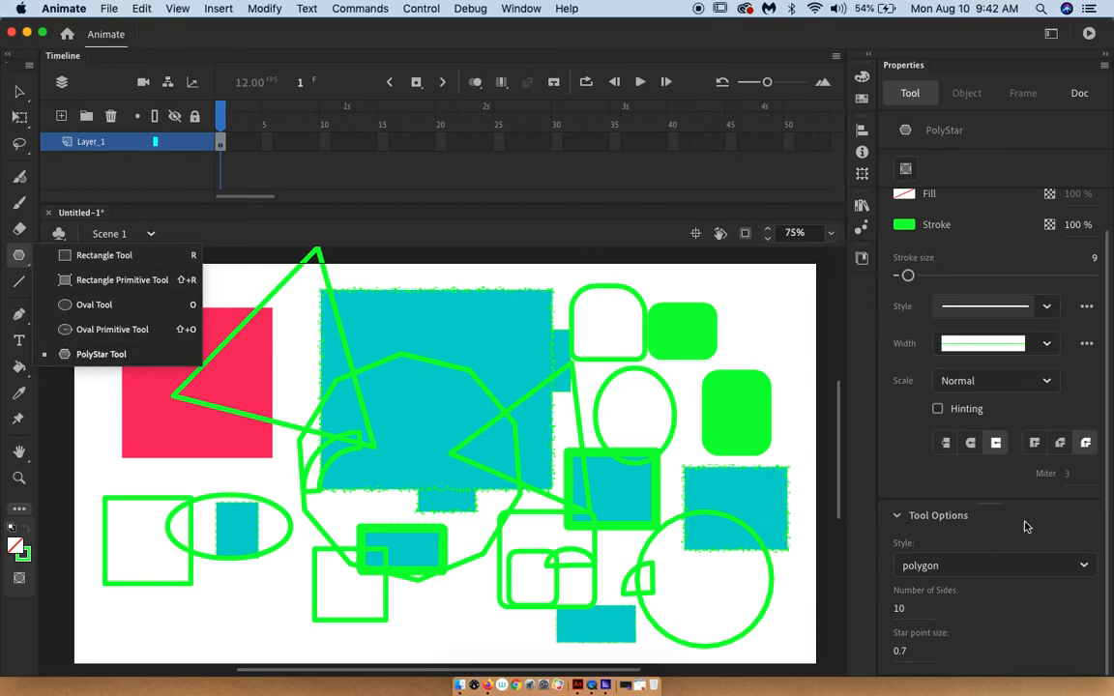
Change the PolyStar style to star with 8 sides and draw an unfilled star around the round-topped rectangle.
{"action": "left_click", "coordinate": [1084, 566]}
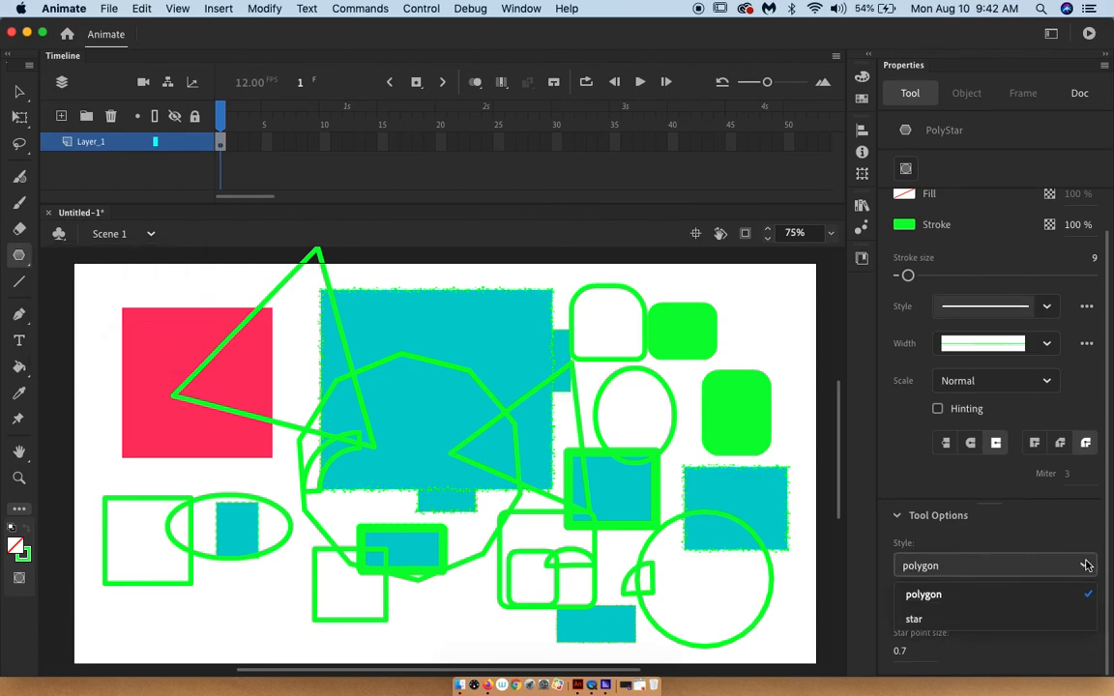
{"action": "left_click", "coordinate": [913, 619]}
{"action": "left_click_drag", "start_coordinate": [898, 611], "coordinate": [897, 616]}
{"action": "left_click_drag", "start_coordinate": [604, 321], "coordinate": [661, 327]}
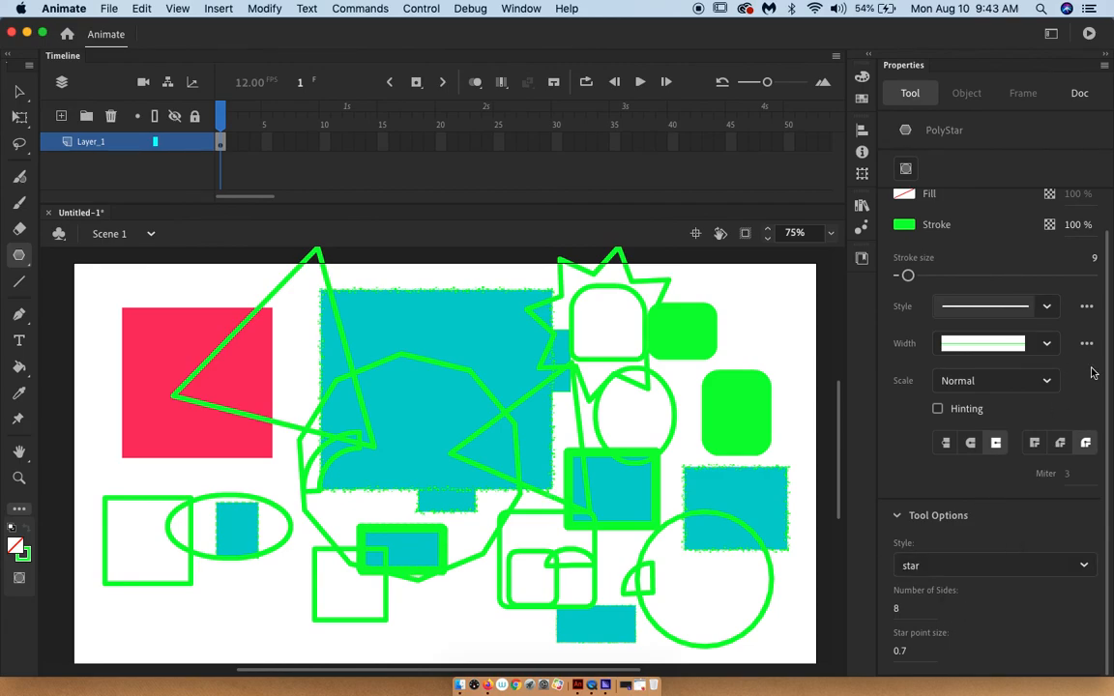
Set the fill color to dark blue and draw an eight-pointed star on the large teal rectangle.
{"action": "scroll", "coordinate": [1104, 368], "scroll_direction": "up", "scroll_amount": 2}
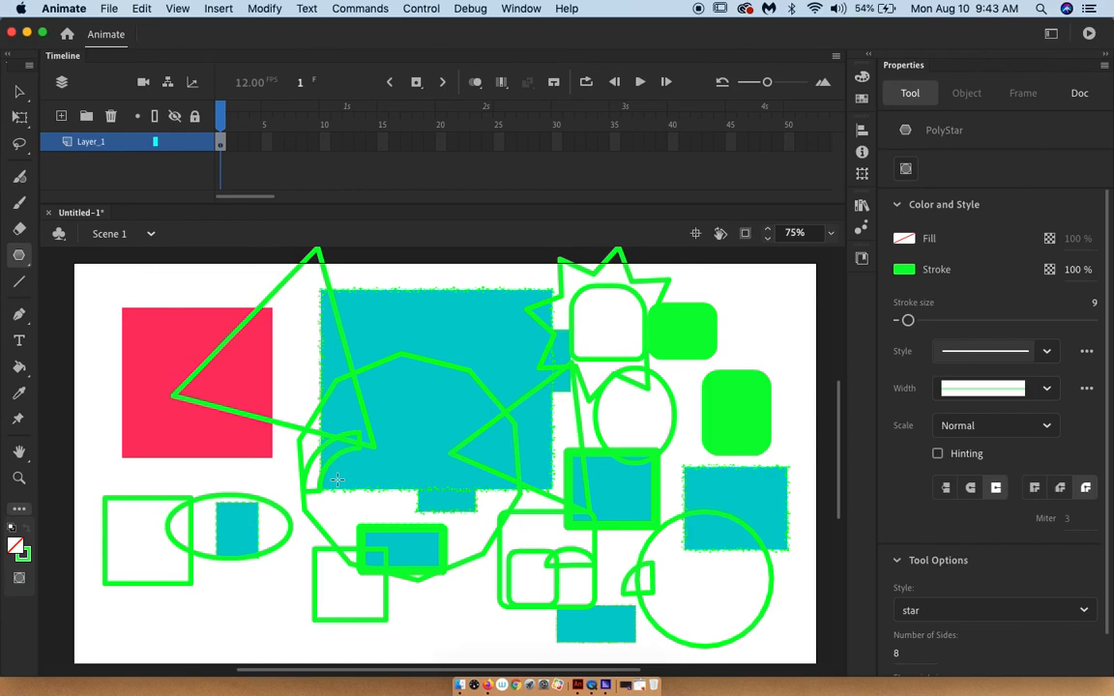
{"action": "left_click", "coordinate": [904, 238]}
{"action": "left_click", "coordinate": [691, 302]}
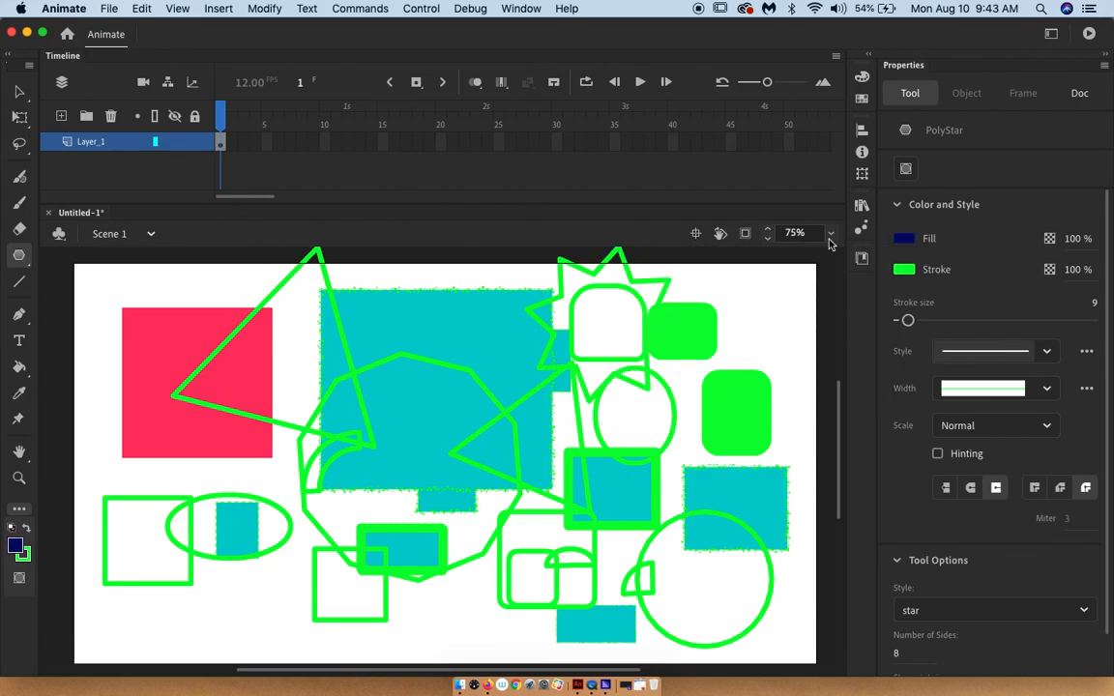
{"action": "mouse_move", "coordinate": [465, 375]}
{"action": "left_mouse_down"}
{"action": "mouse_move", "coordinate": [541, 461]}
{"action": "mouse_move", "coordinate": [496, 422]}
{"action": "left_mouse_up"}
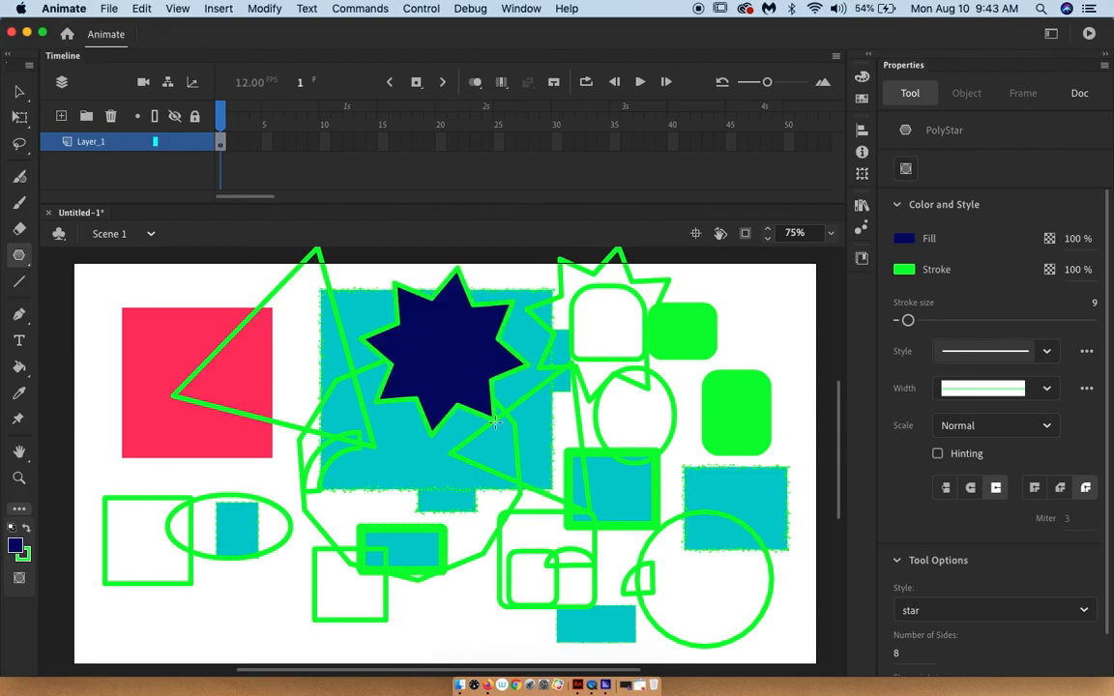